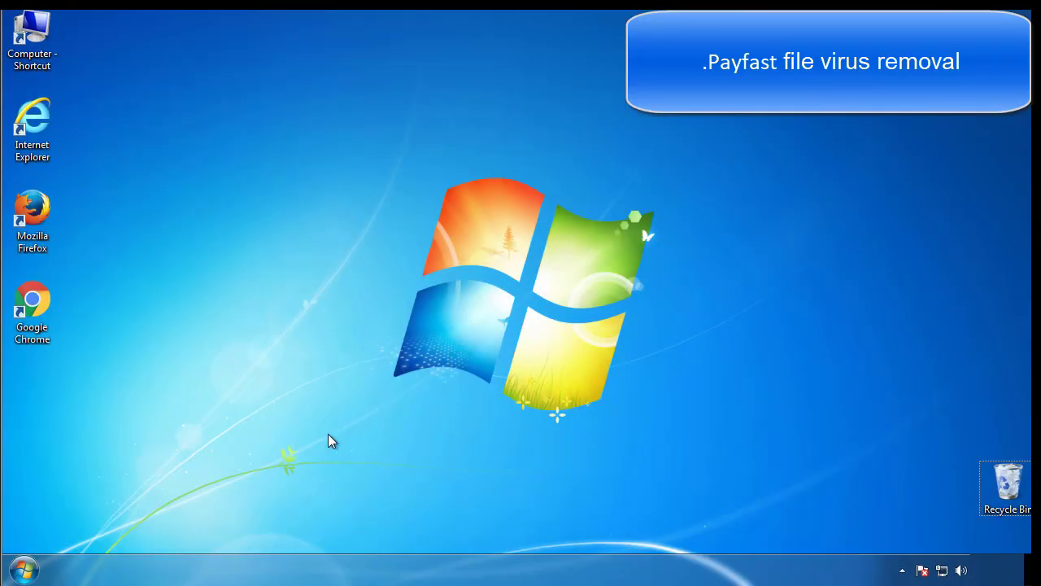
# Launch System Configuration by searching 'msconfig' from the Start menu
pyautogui.click(24, 570)
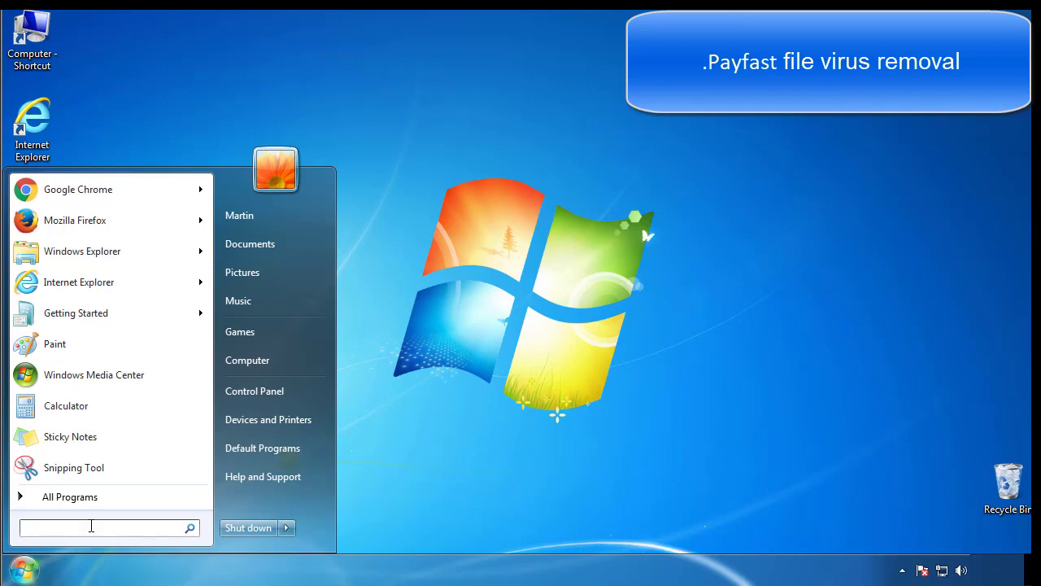
pyautogui.write('mscon')
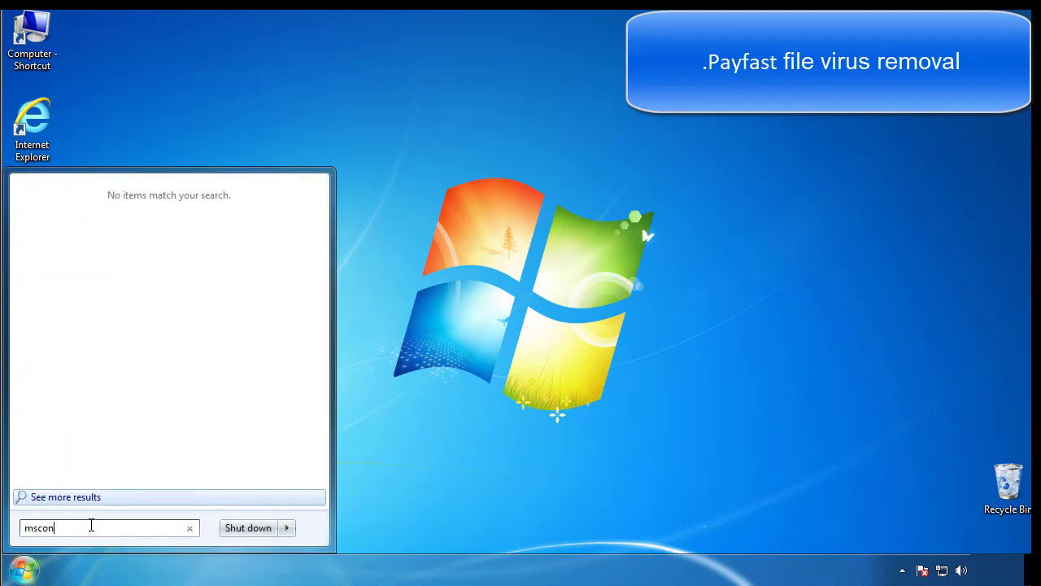
pyautogui.write('fig')
pyautogui.press('Return')
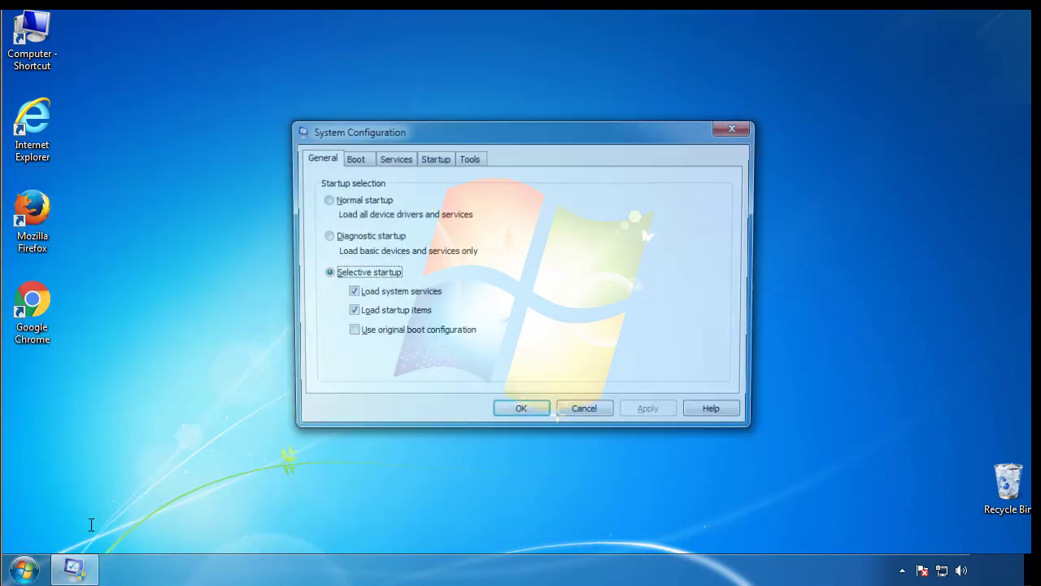
# Enable Minimal safe boot on the Boot tab and restart into Safe Mode
pyautogui.click(350, 159)
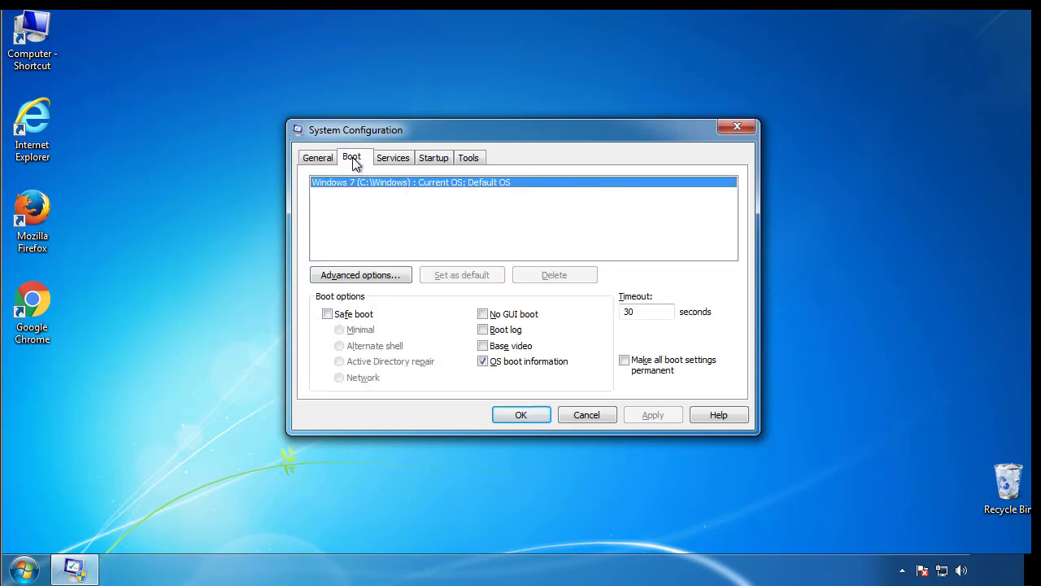
pyautogui.click(327, 314)
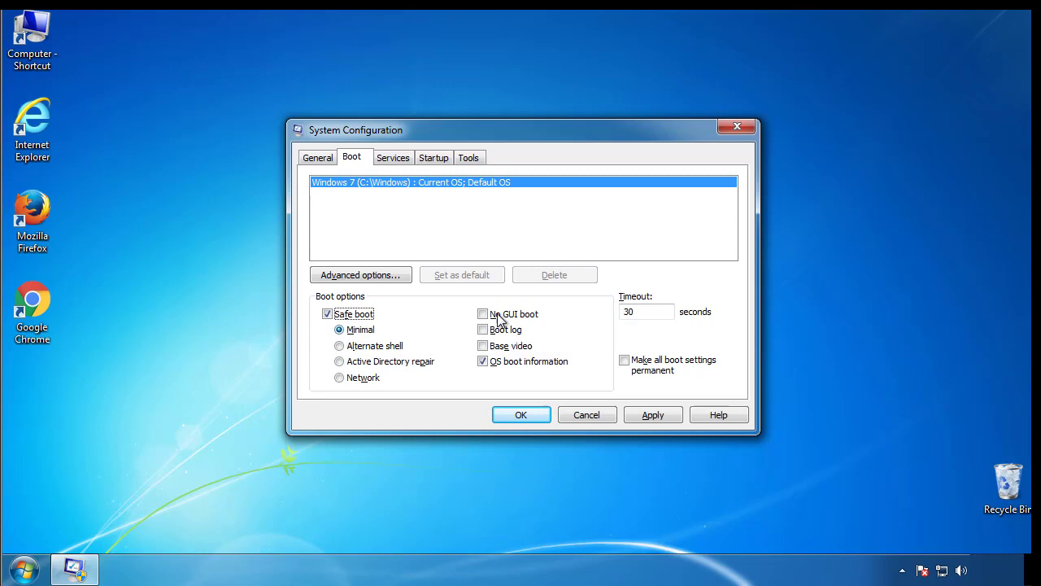
pyautogui.click(527, 415)
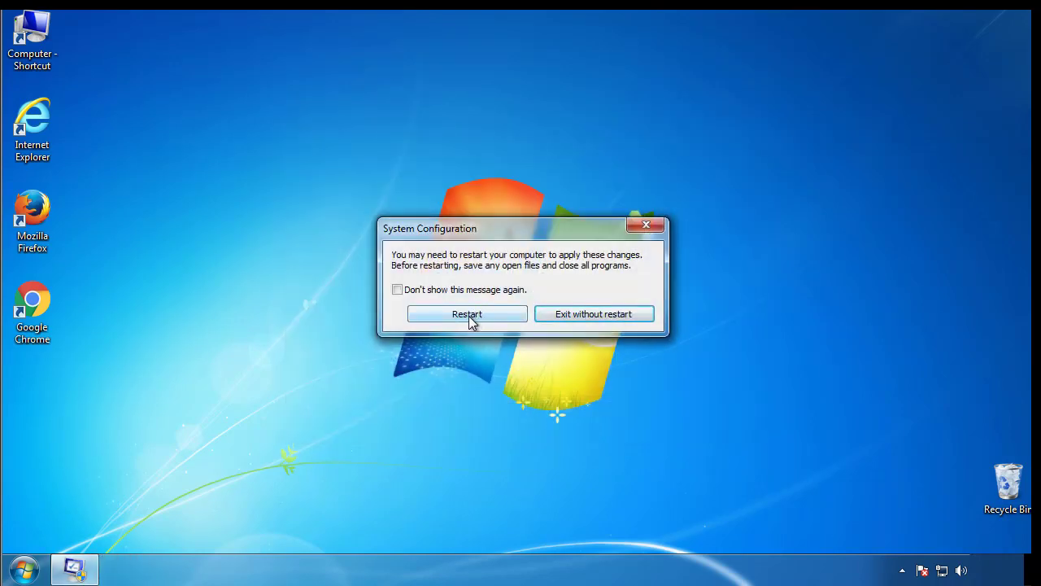
pyautogui.click(469, 317)
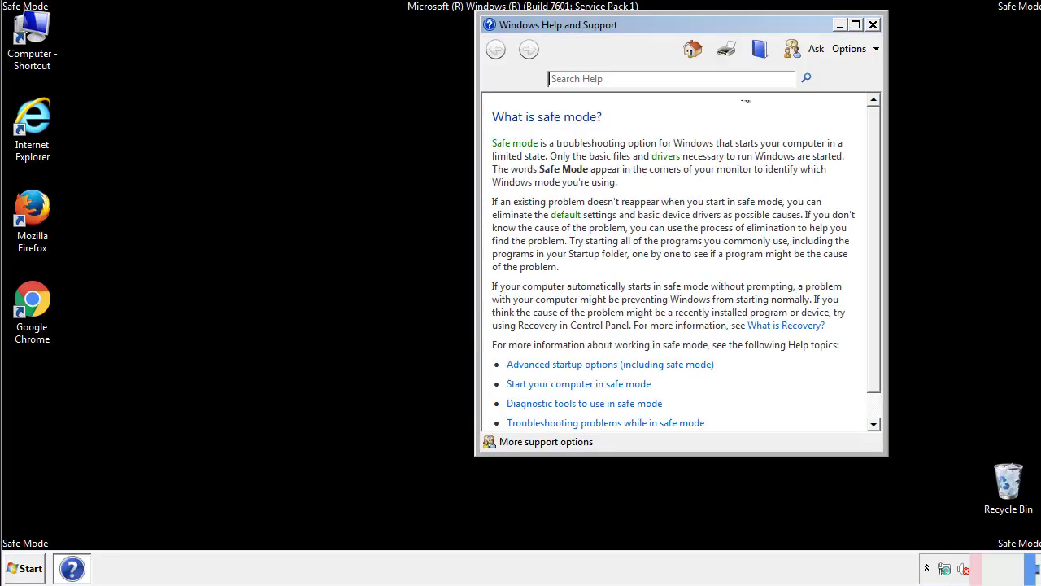
# Close the Safe Mode help and set Folder Options to show hidden files, folders and drives
pyautogui.click(873, 25)
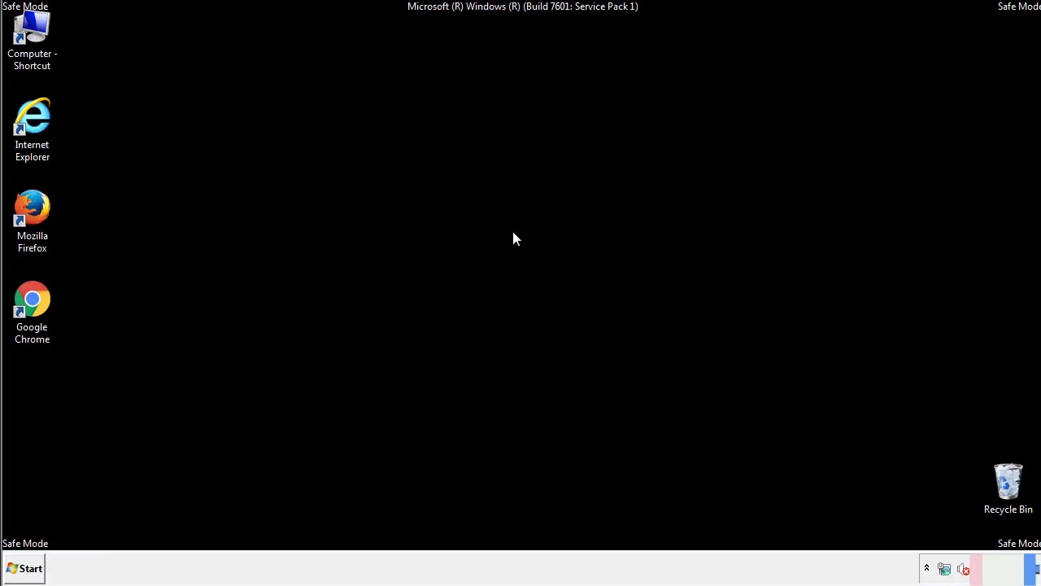
pyautogui.click(32, 566)
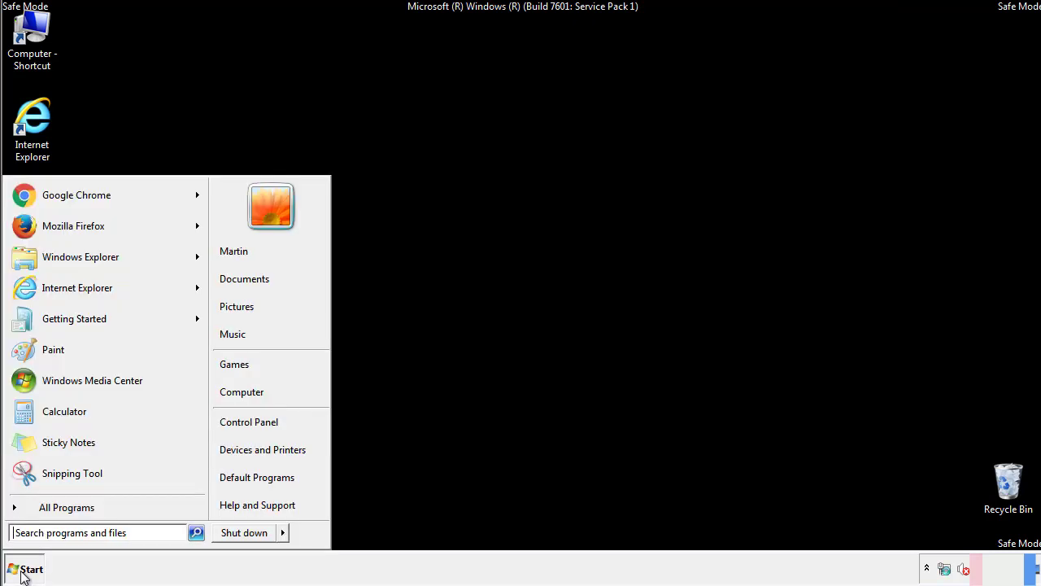
pyautogui.click(260, 420)
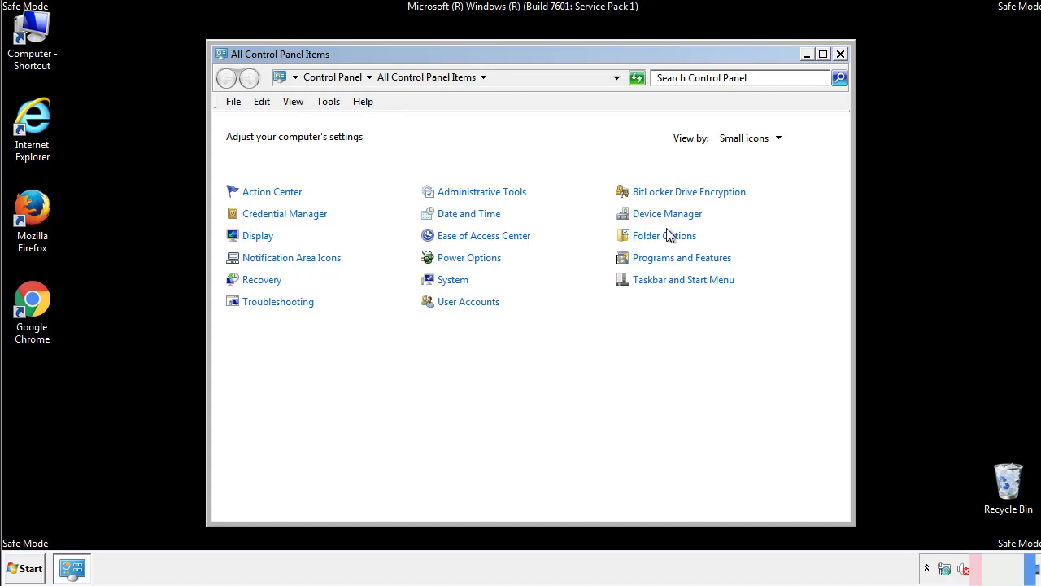
pyautogui.click(667, 237)
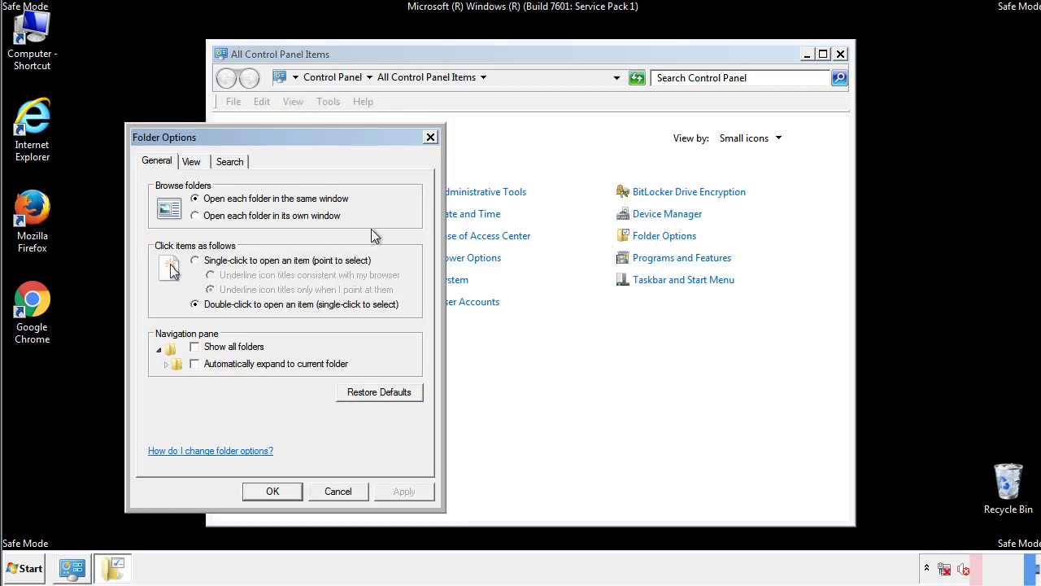
pyautogui.click(192, 163)
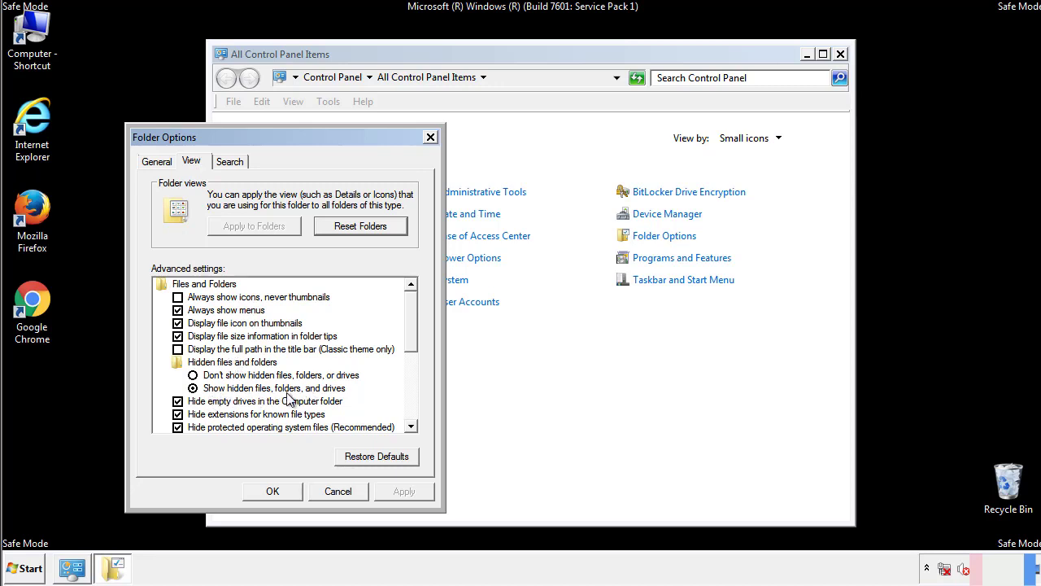
pyautogui.click(281, 490)
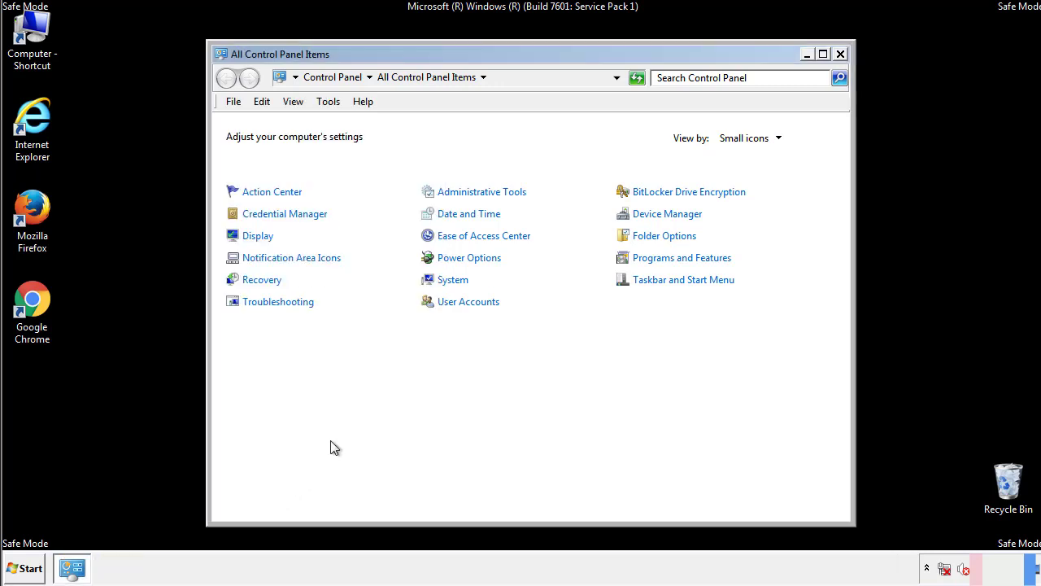
pyautogui.click(841, 54)
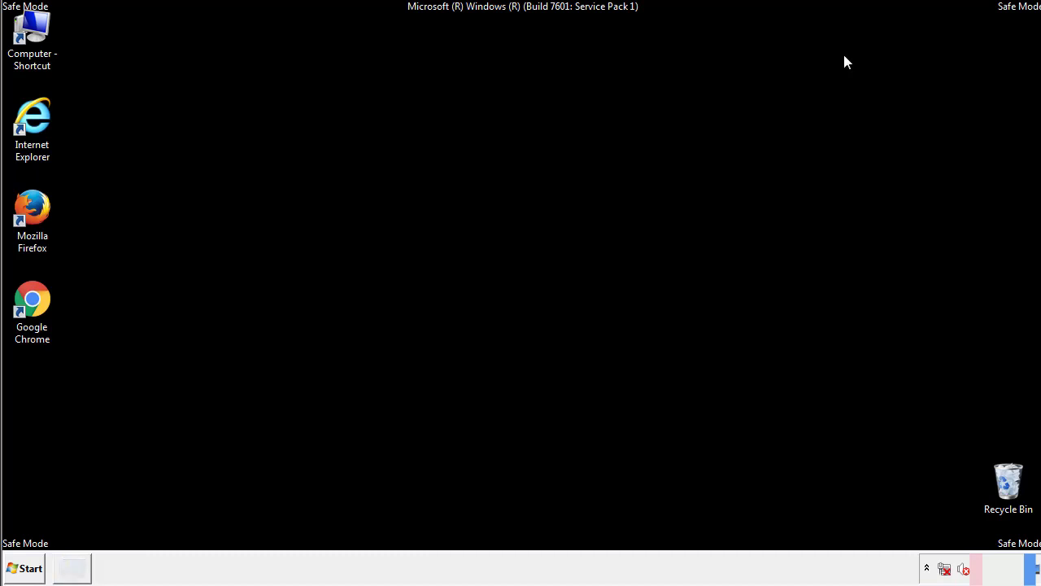
# Open Computer and browse into C:\Windows, scrolling down to System32
pyautogui.doubleClick(32, 36)
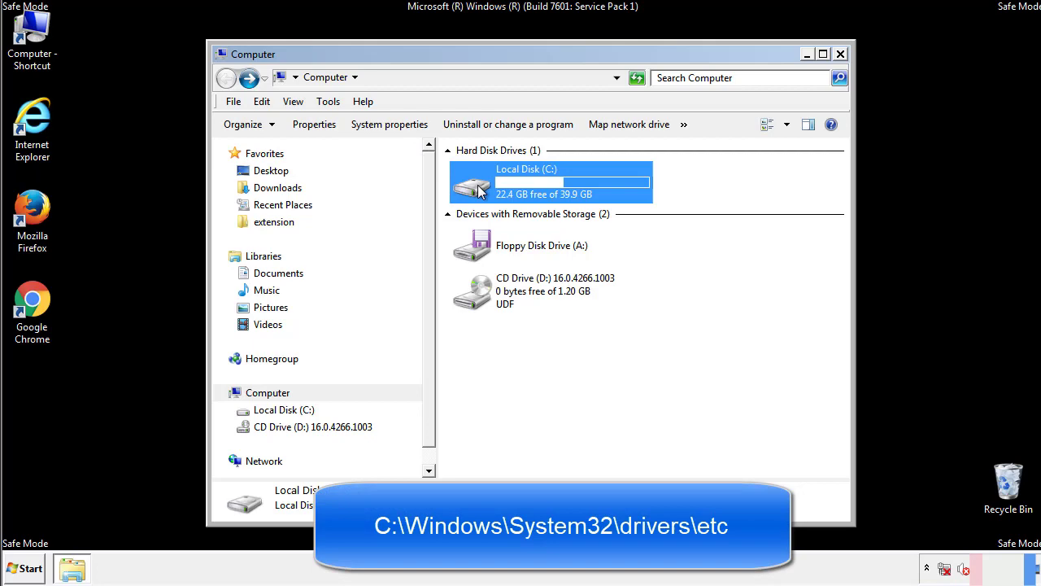
pyautogui.doubleClick(479, 192)
pyautogui.click(475, 300)
pyautogui.doubleClick(475, 300)
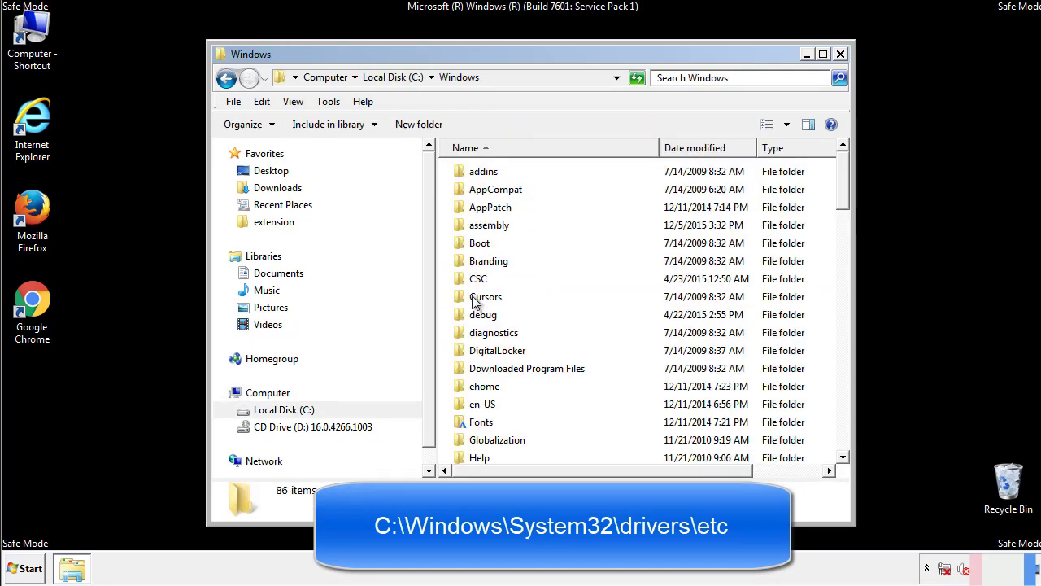
pyautogui.scroll(-2, 479, 367)
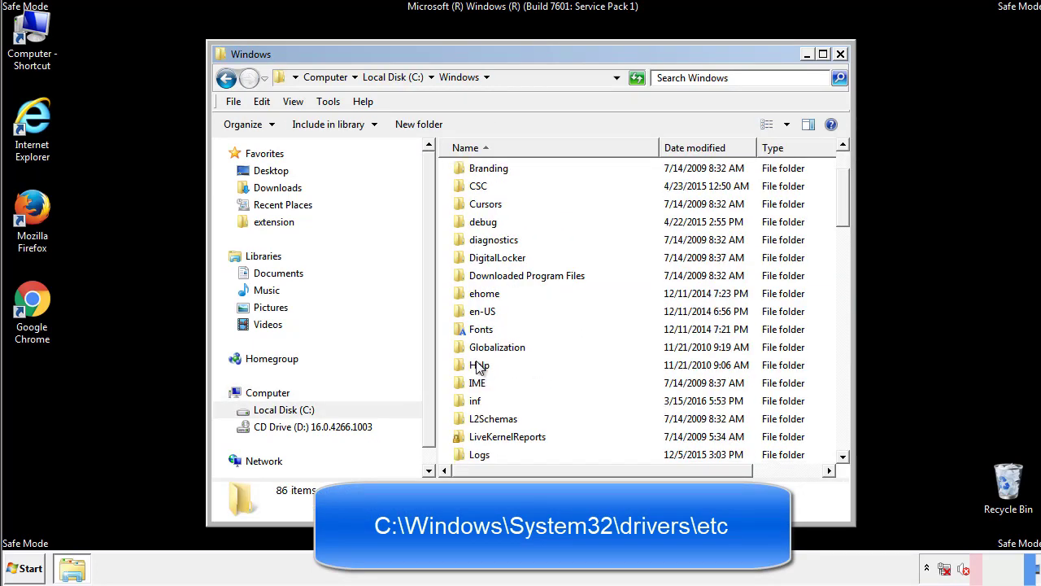
pyautogui.scroll(-2, 479, 368)
pyautogui.scroll(-2, 480, 367)
pyautogui.scroll(-3, 479, 367)
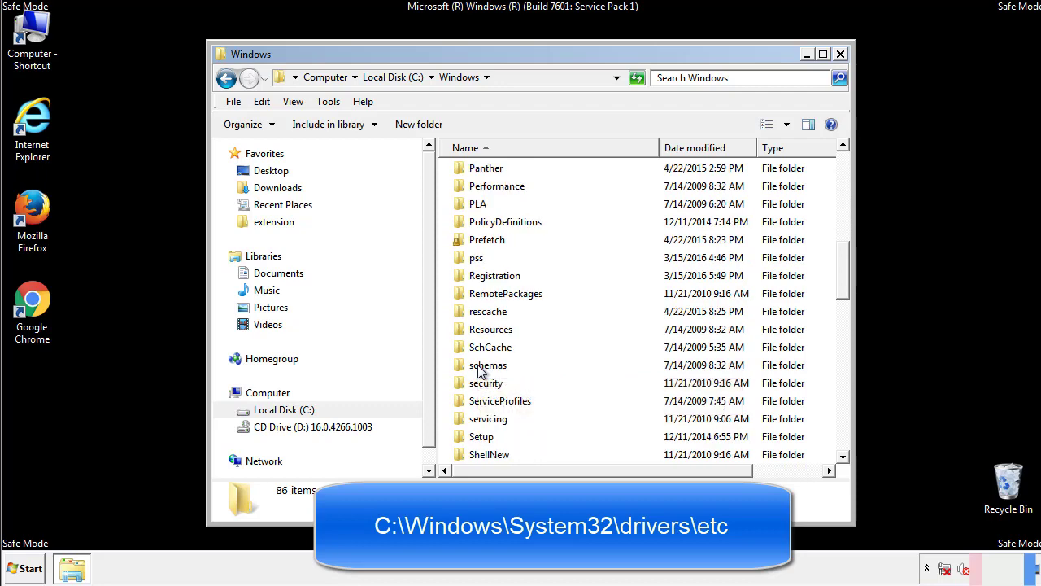
pyautogui.scroll(-2, 479, 368)
# Go through System32\drivers\etc and open the hosts file, bringing up Open with
pyautogui.doubleClick(492, 420)
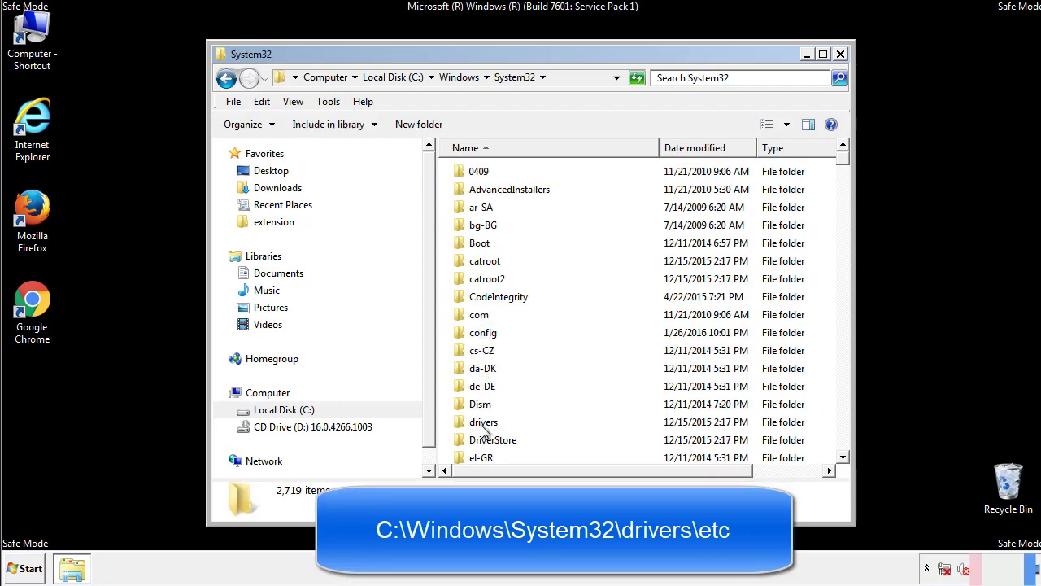
pyautogui.doubleClick(483, 422)
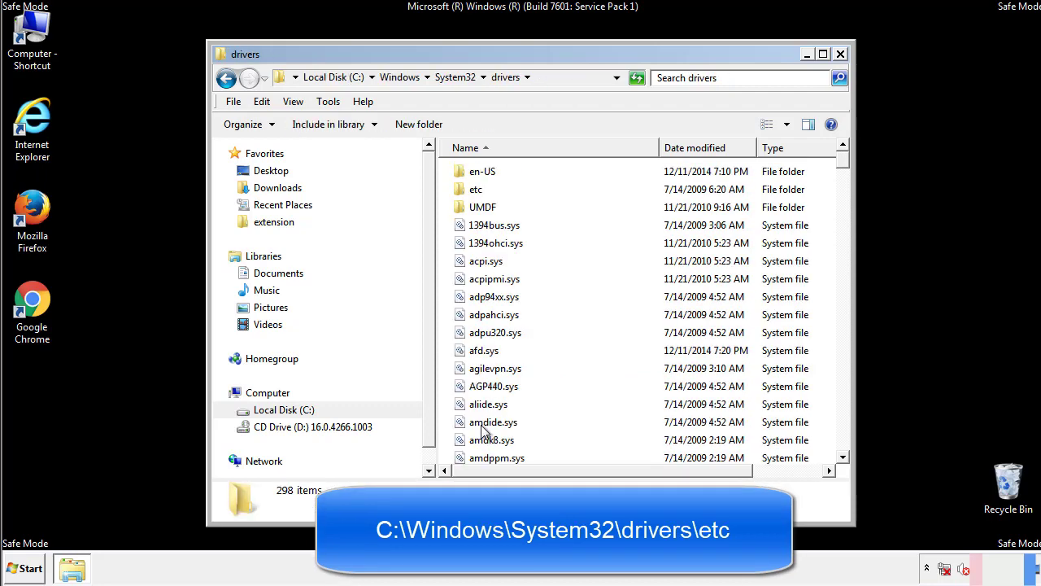
pyautogui.doubleClick(466, 195)
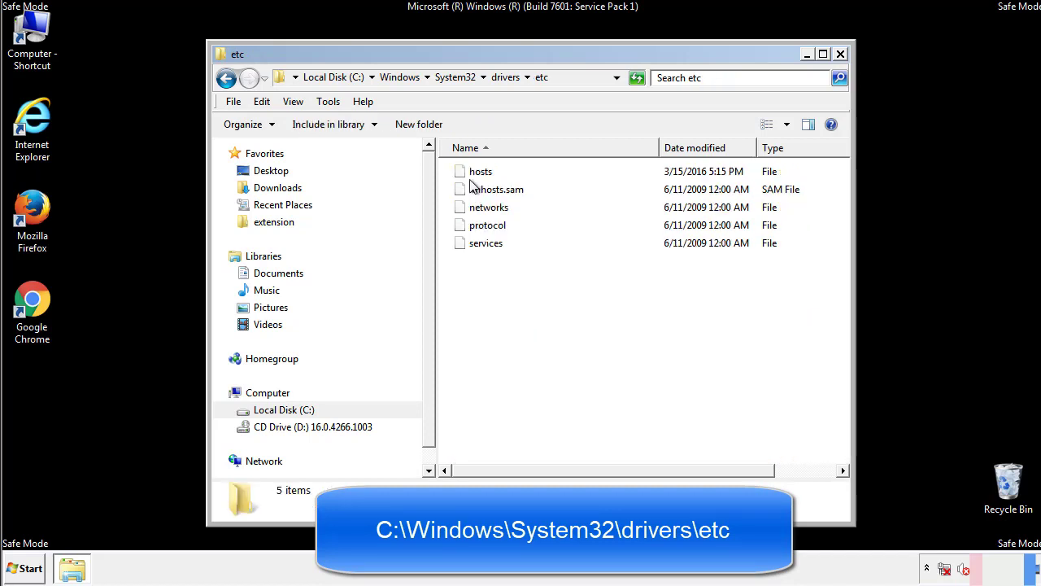
pyautogui.doubleClick(479, 172)
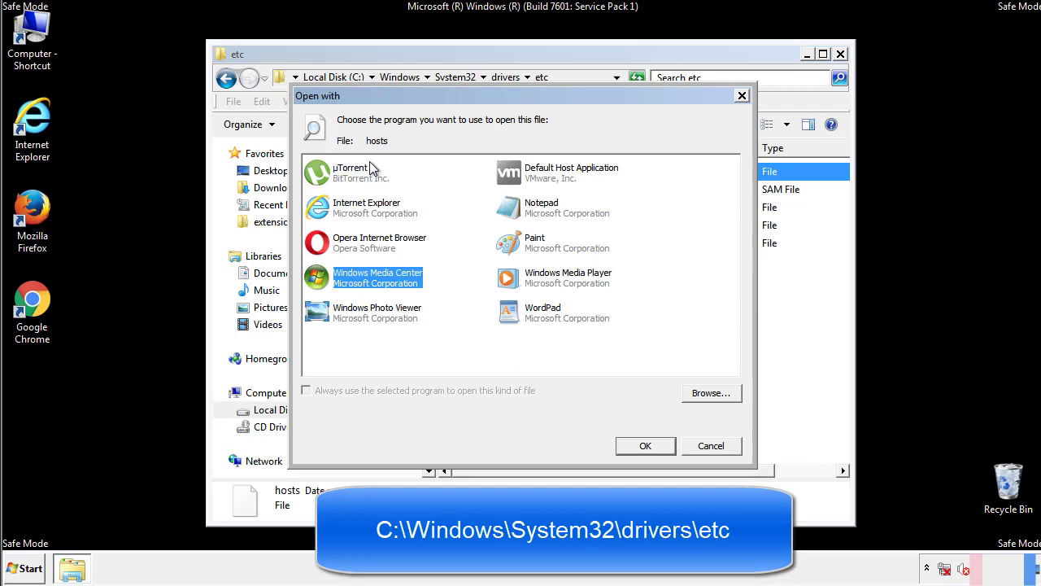
# Open hosts in Notepad and delete the four custom entries below localhost
pyautogui.click(526, 212)
pyautogui.click(642, 446)
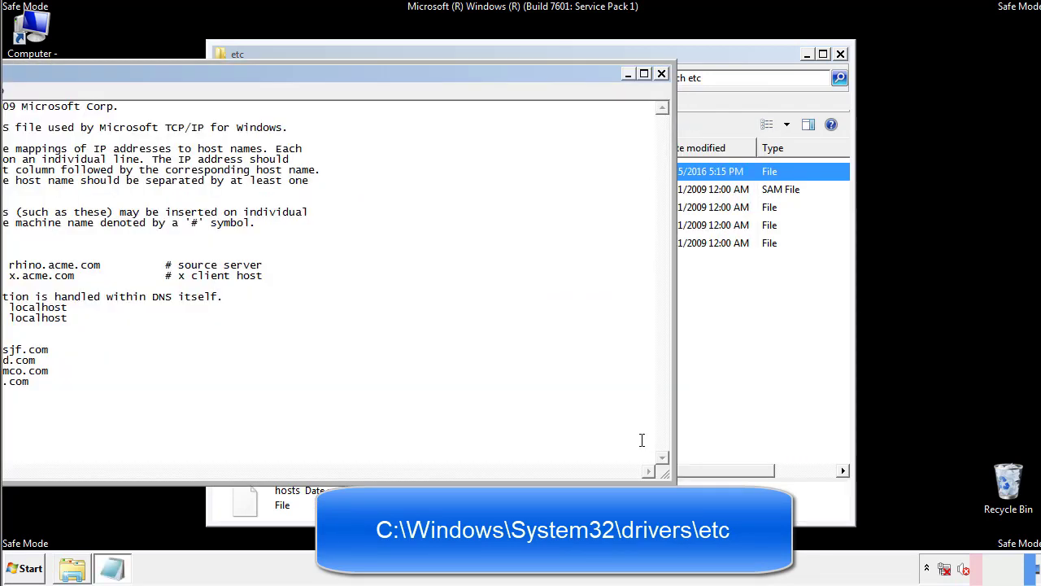
pyautogui.moveTo(425, 74); pyautogui.dragTo(662, 90)
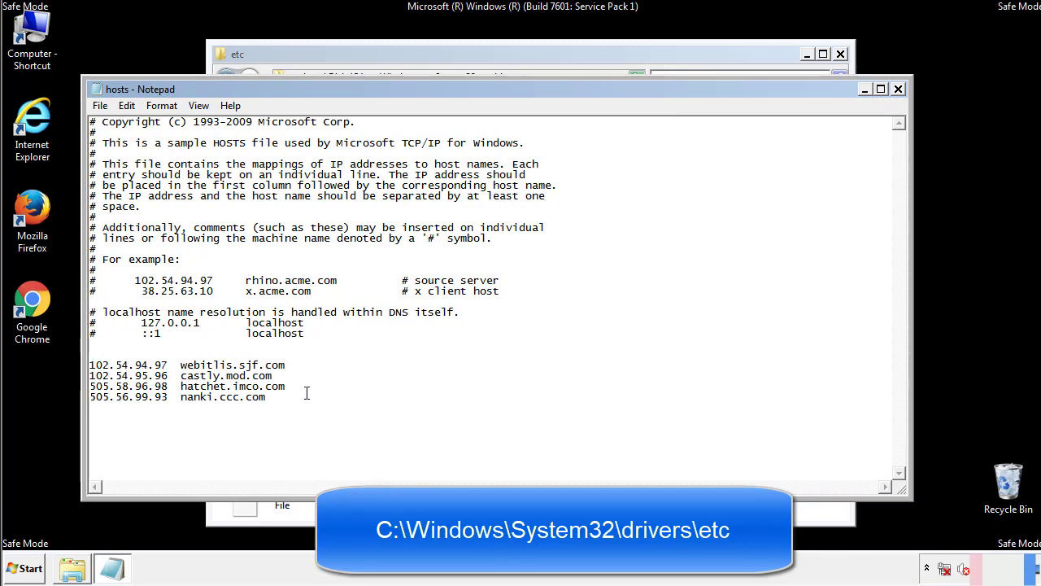
pyautogui.moveTo(292, 399); pyautogui.dragTo(89, 360)
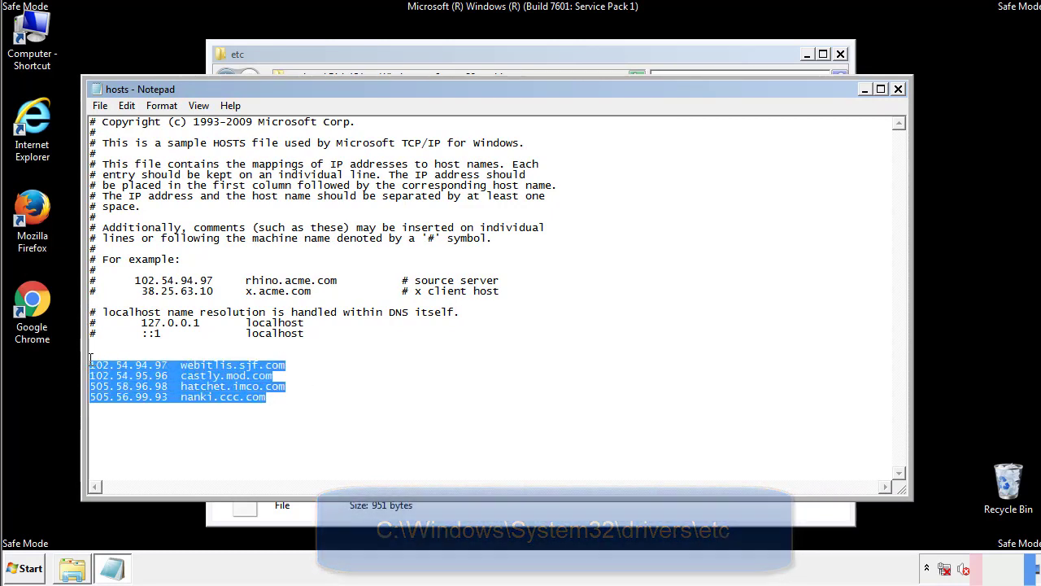
pyautogui.press('Delete')
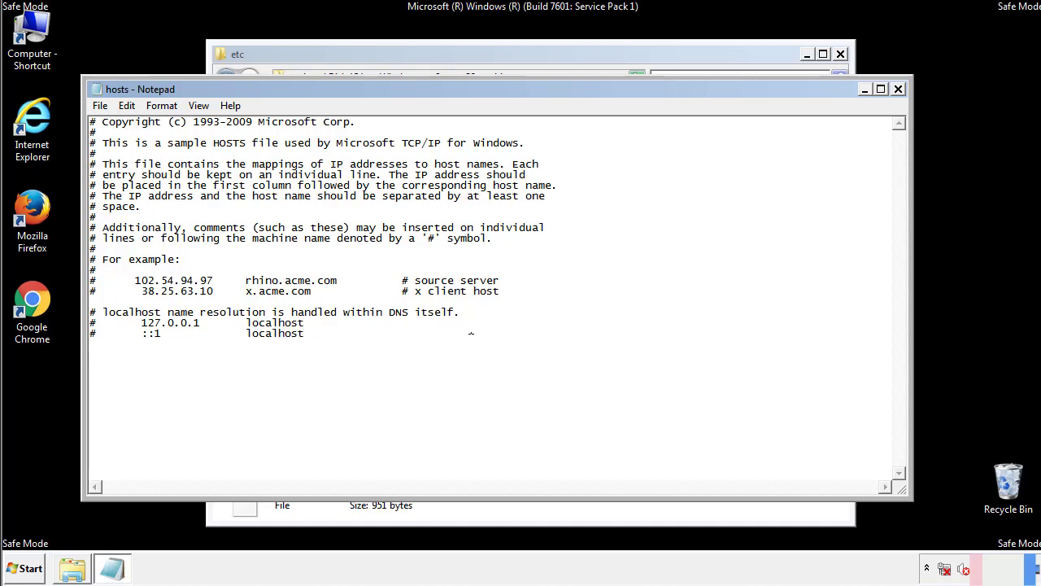
# Save the edited hosts file and close the etc folder window
pyautogui.click(898, 90)
pyautogui.click(459, 299)
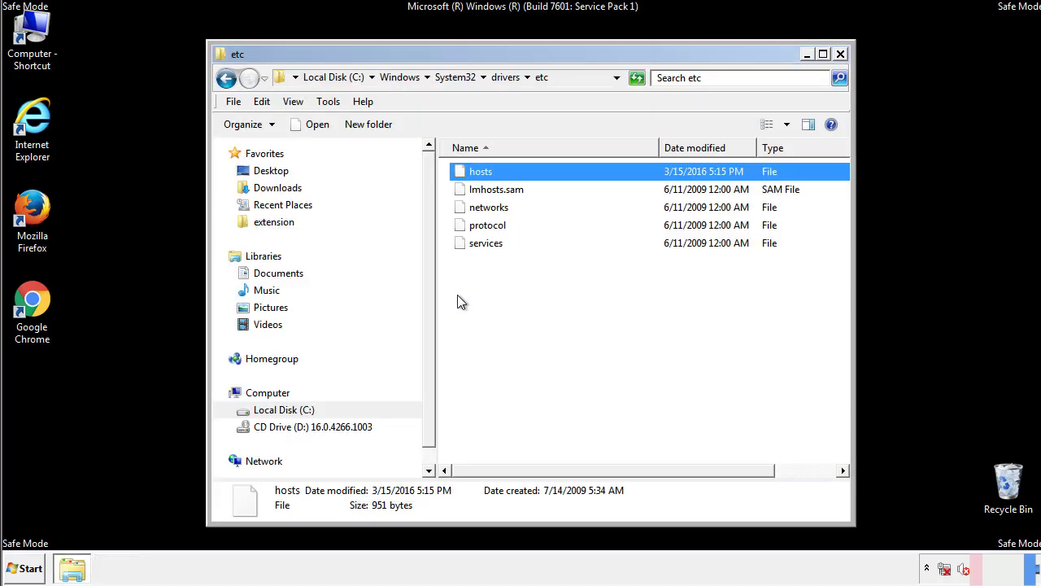
pyautogui.click(457, 299)
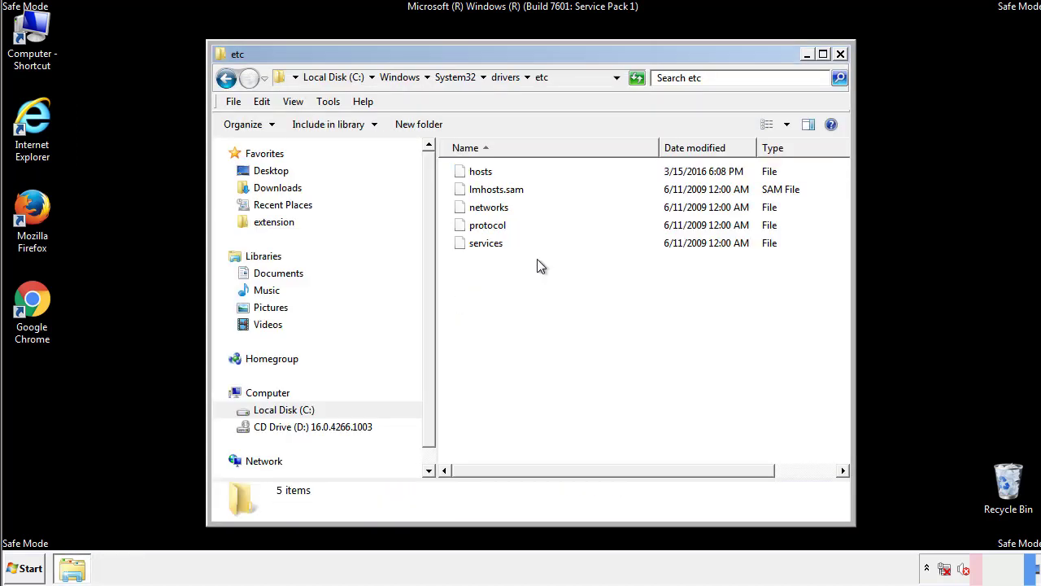
pyautogui.click(841, 55)
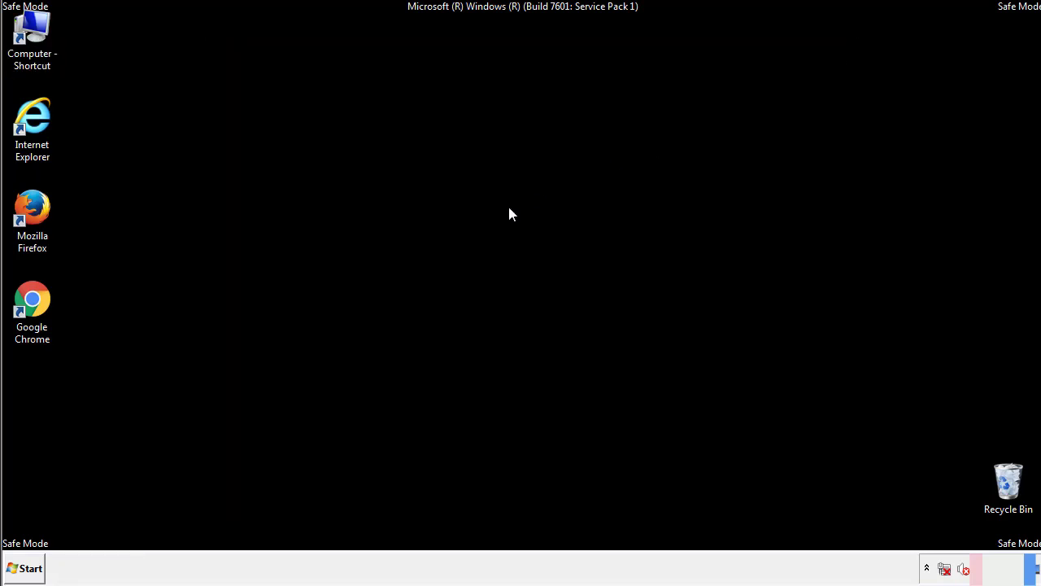
# Open the Startup folder from Start > All Programs in Explorer
pyautogui.click(26, 569)
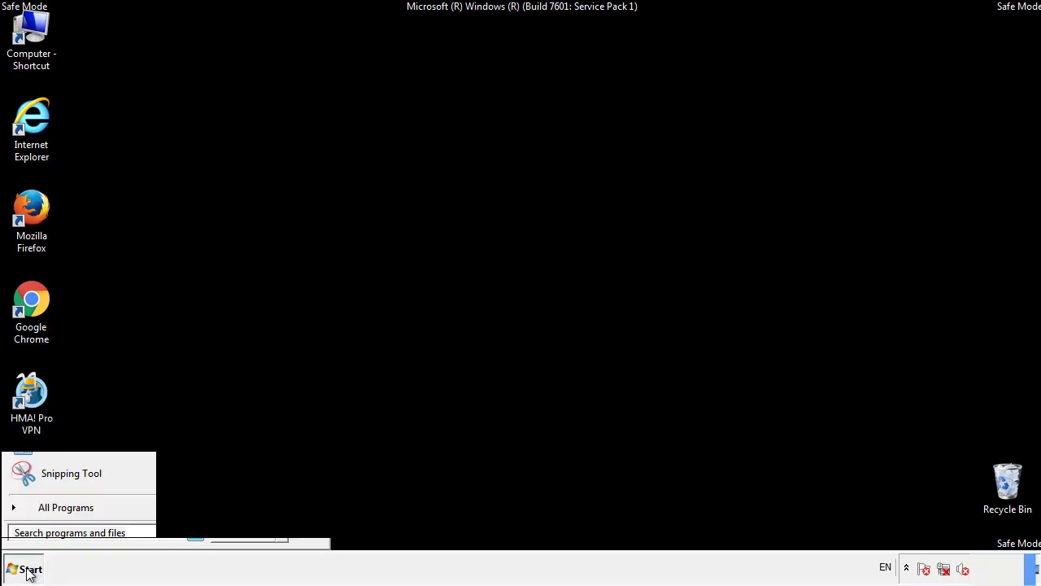
pyautogui.click(46, 513)
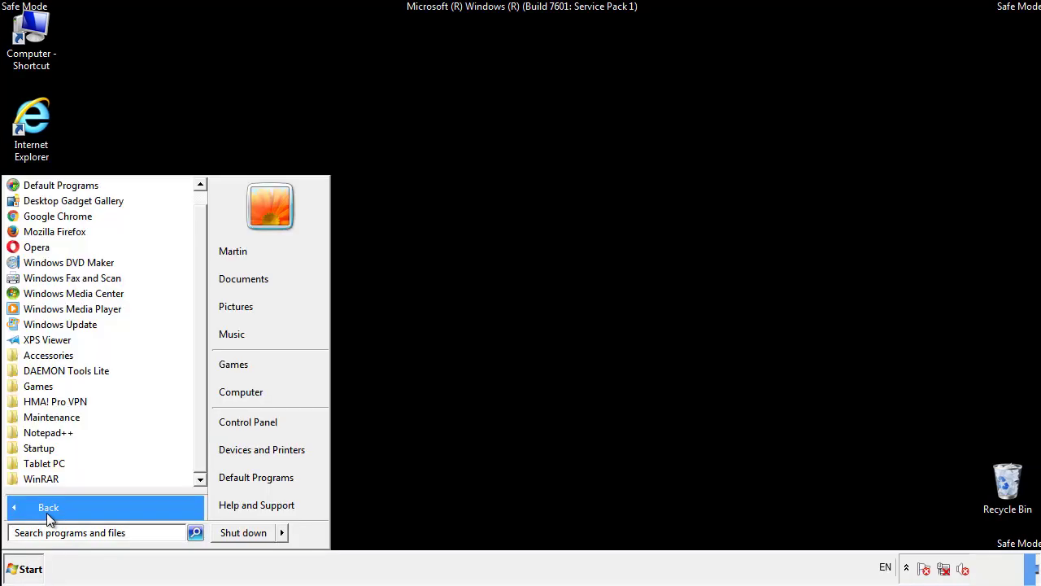
pyautogui.rightClick(45, 448)
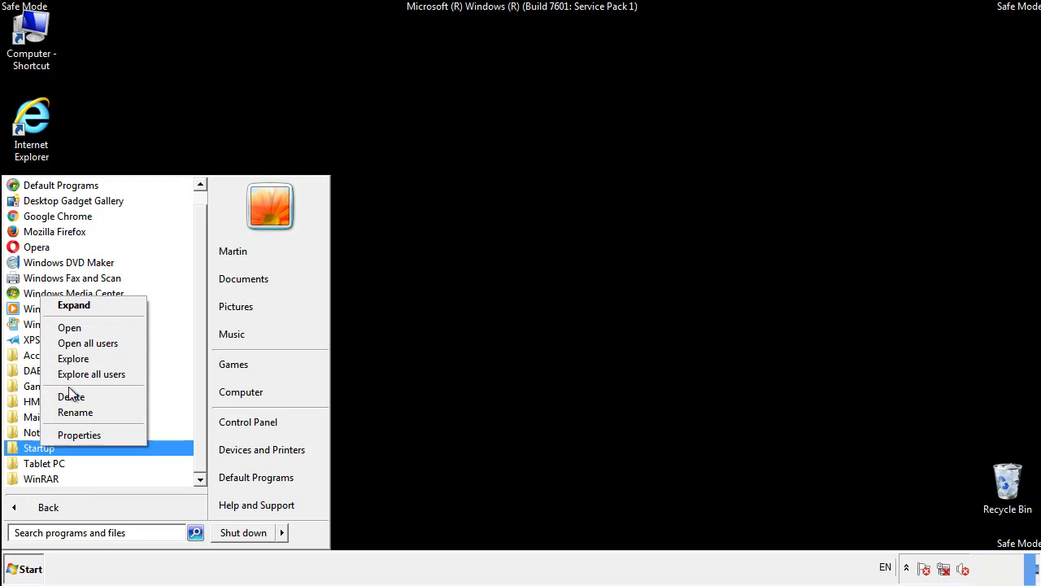
pyautogui.click(78, 326)
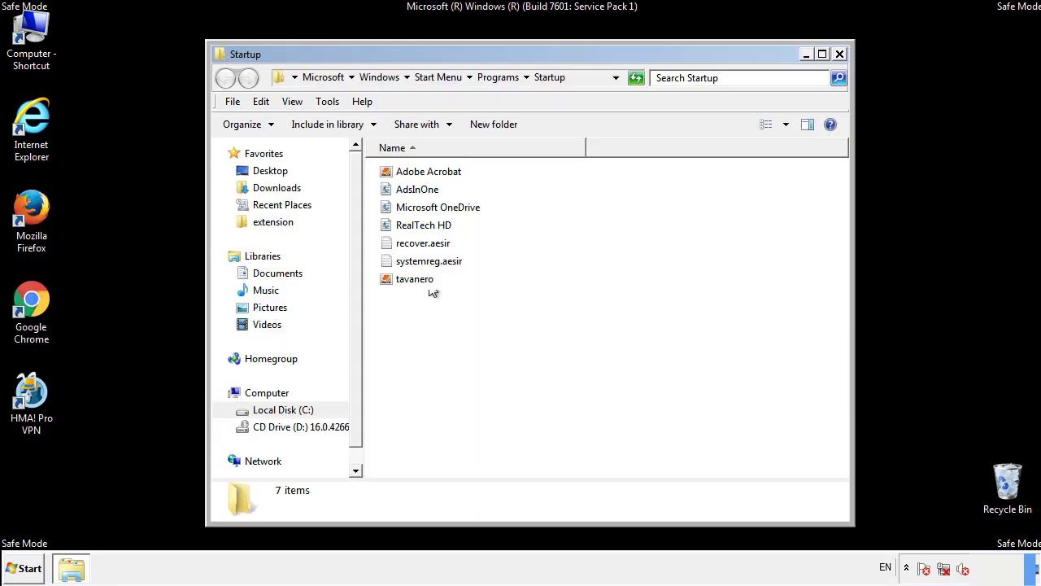
# Delete AdsInOne, recover.aesir, systemreg.aesir and tavanero, then close the Startup folder
pyautogui.click(424, 192)
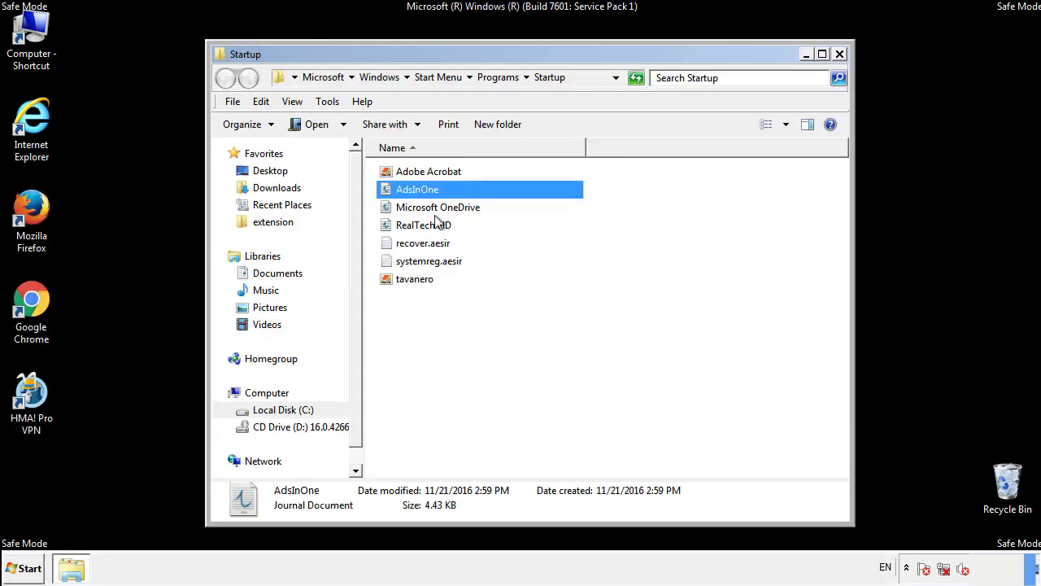
pyautogui.keyDown('ctrl'); pyautogui.click(422, 243); pyautogui.keyUp('ctrl')
pyautogui.keyDown('ctrl'); pyautogui.click(430, 261); pyautogui.keyUp('ctrl')
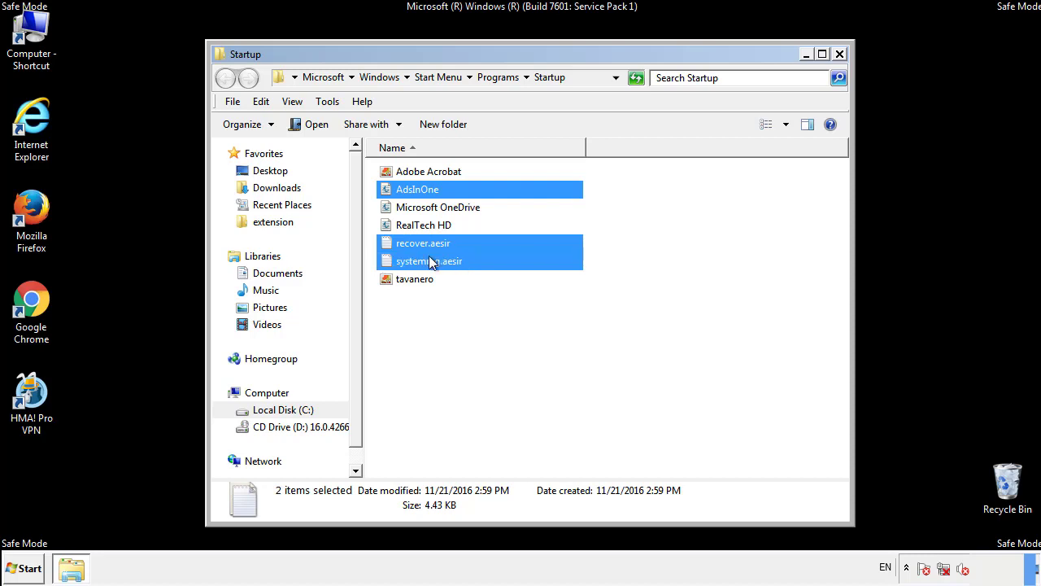
pyautogui.keyDown('ctrl'); pyautogui.click(418, 280); pyautogui.keyUp('ctrl')
pyautogui.rightClick(412, 280)
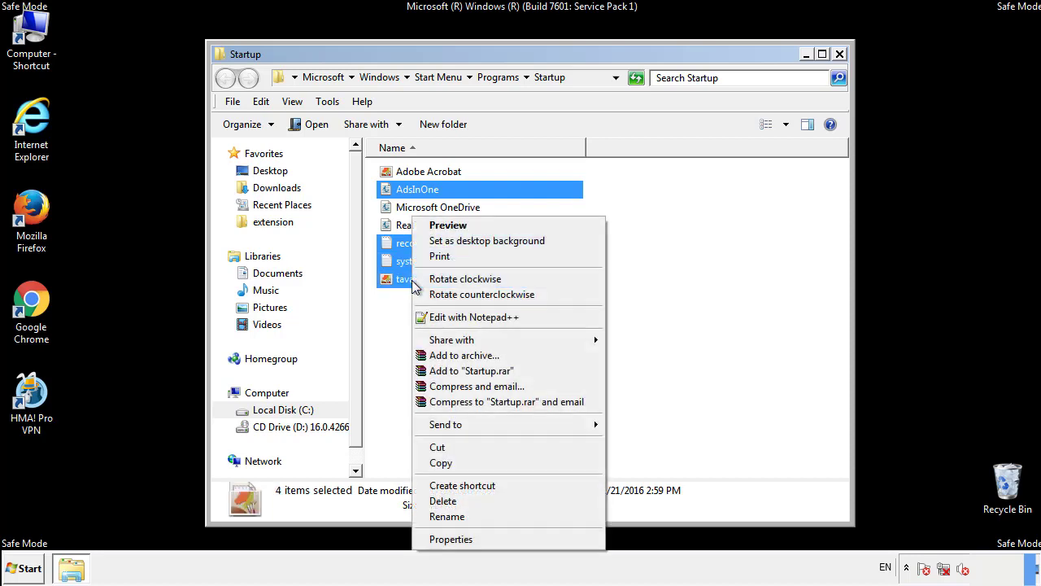
pyautogui.click(440, 501)
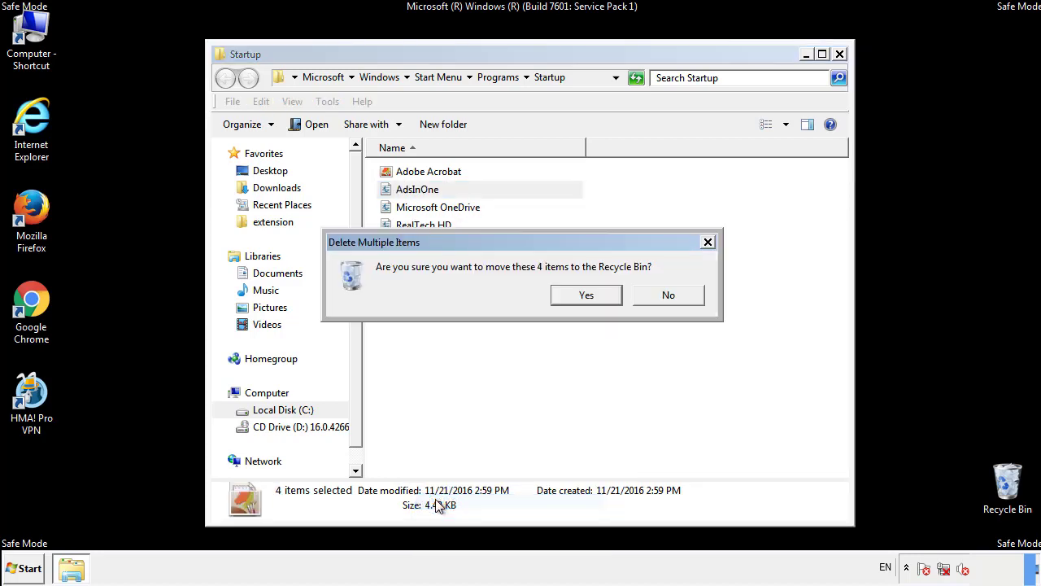
pyautogui.click(577, 295)
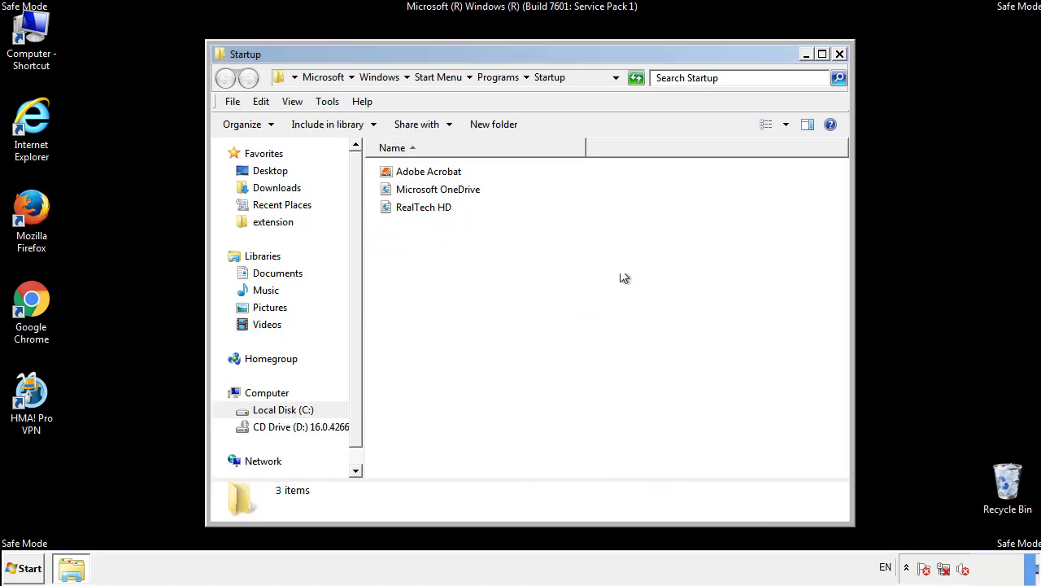
pyautogui.click(842, 66)
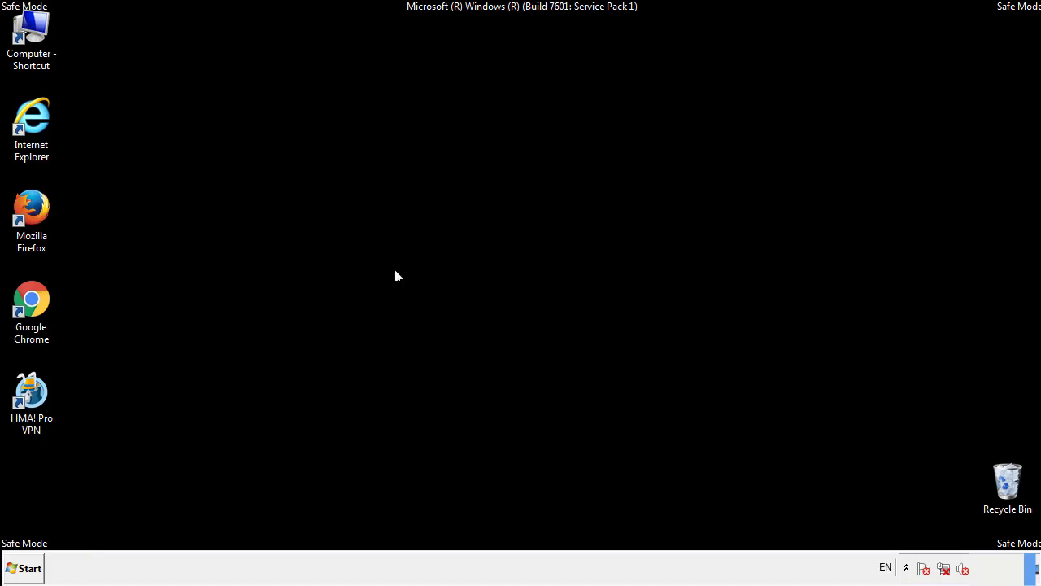
# Launch Registry Editor by searching 'regedit' from the Start menu
pyautogui.click(24, 569)
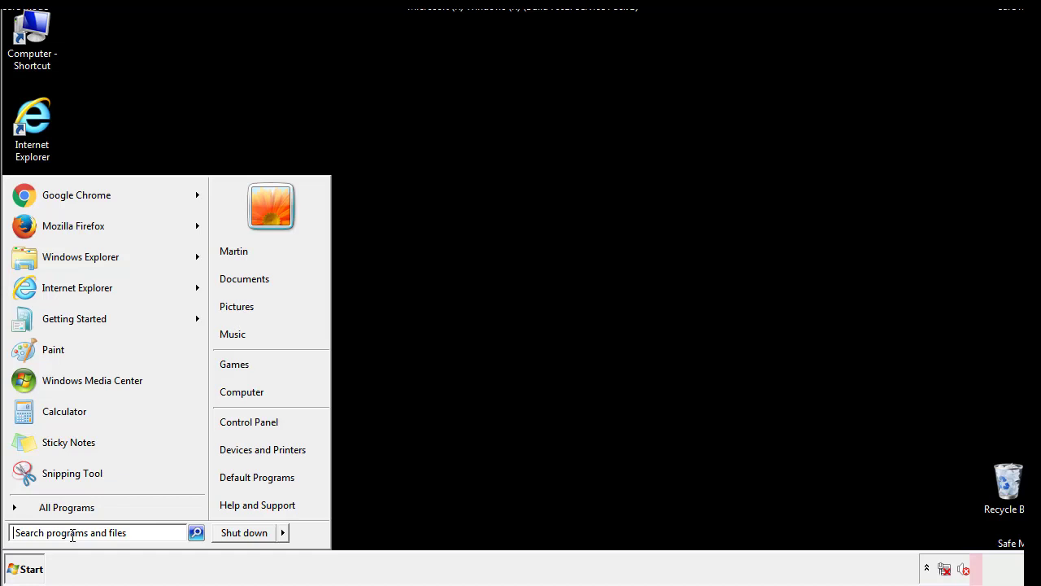
pyautogui.write('reged')
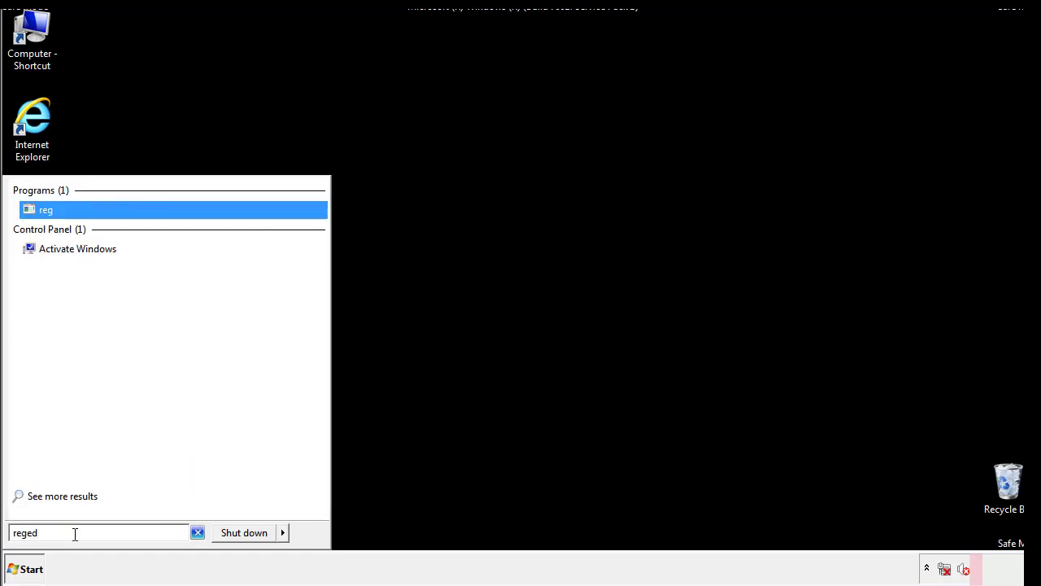
pyautogui.write('it')
pyautogui.press('Return')
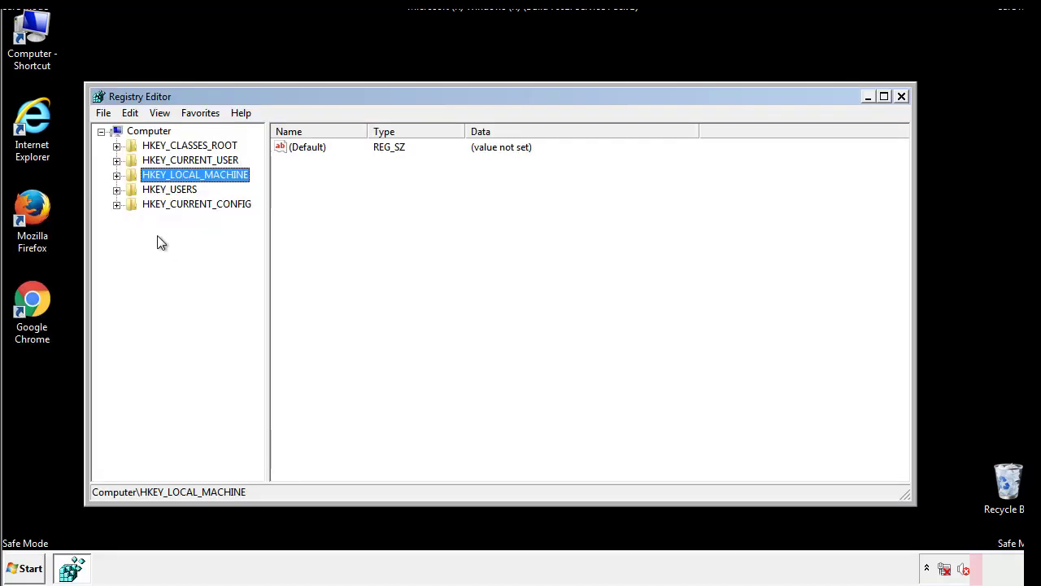
# Expand HKEY_LOCAL_MACHINE\SOFTWARE\Microsoft\Windows\CurrentVersion until Run and RunOnce appear
pyautogui.click(116, 175)
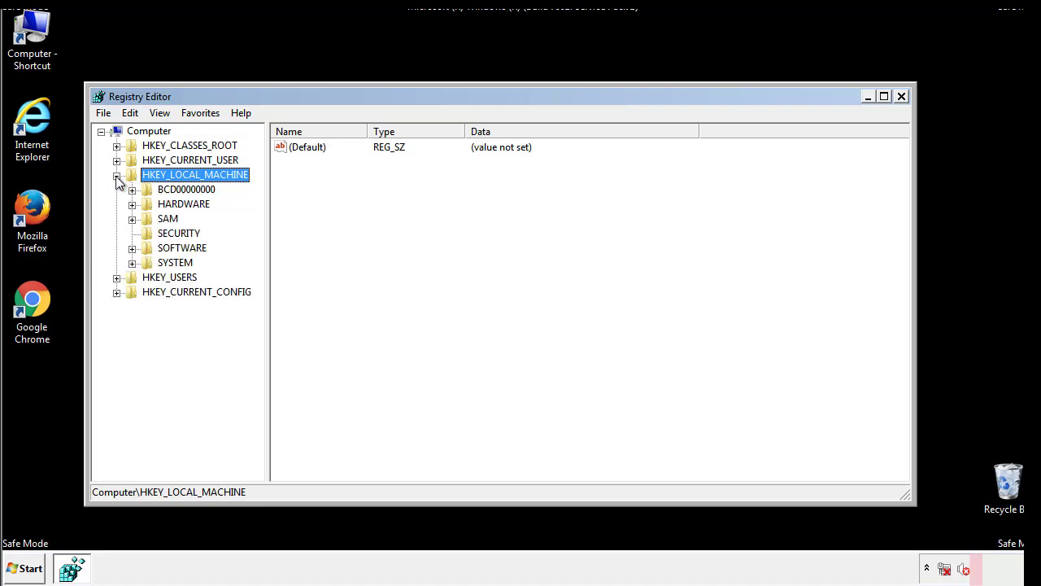
pyautogui.click(132, 248)
pyautogui.scroll(-1, 257, 240)
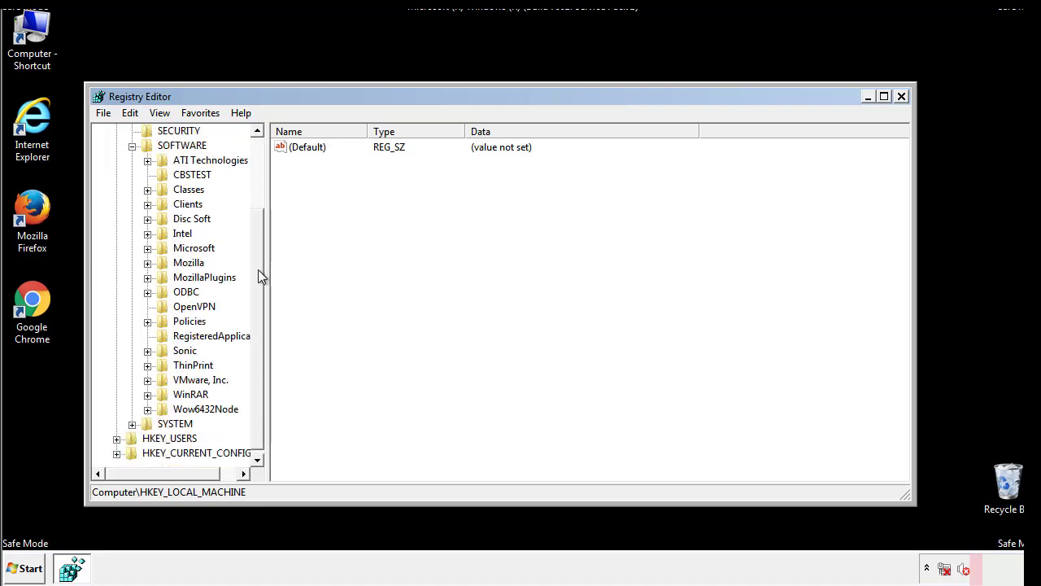
pyautogui.click(147, 249)
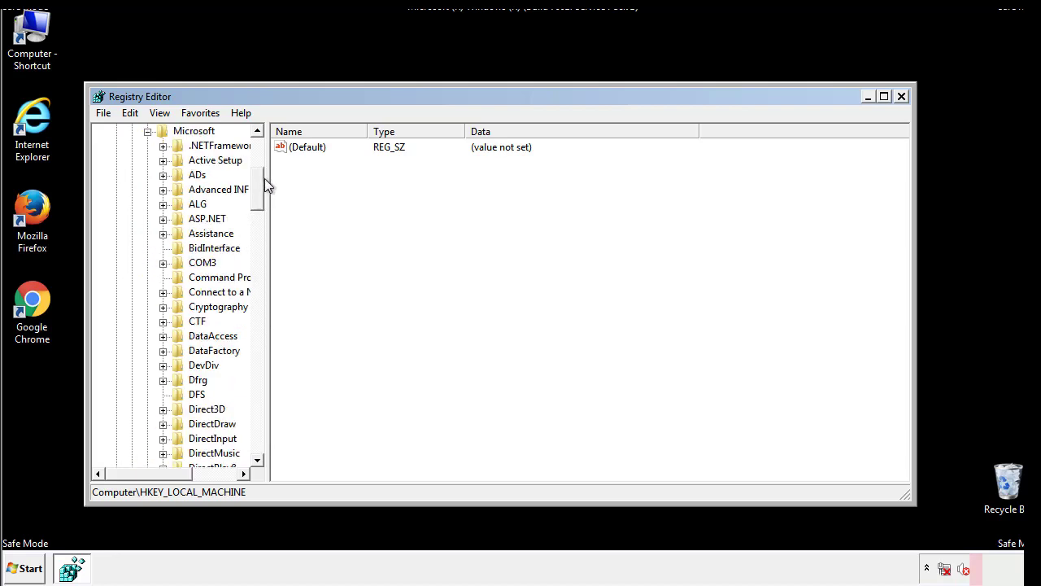
pyautogui.moveTo(259, 203); pyautogui.dragTo(260, 379)
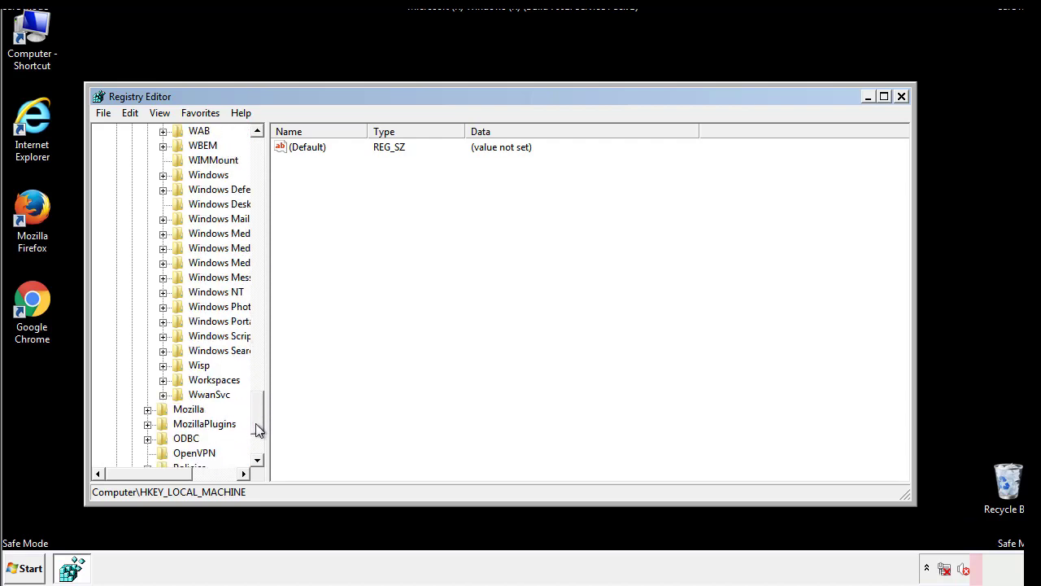
pyautogui.moveTo(260, 379); pyautogui.dragTo(260, 423)
pyautogui.click(162, 248)
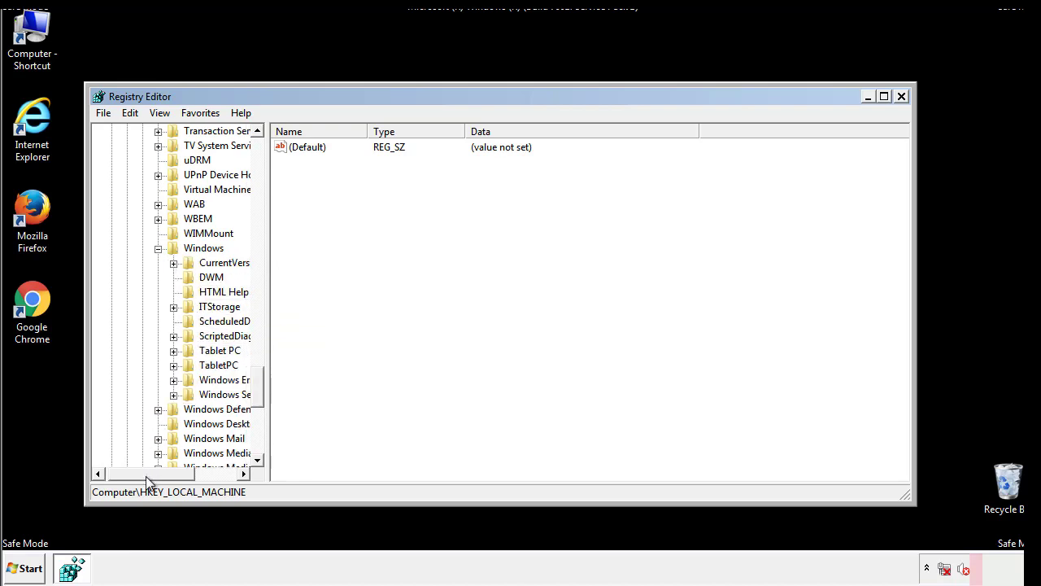
pyautogui.moveTo(145, 476); pyautogui.dragTo(166, 477)
pyautogui.click(133, 262)
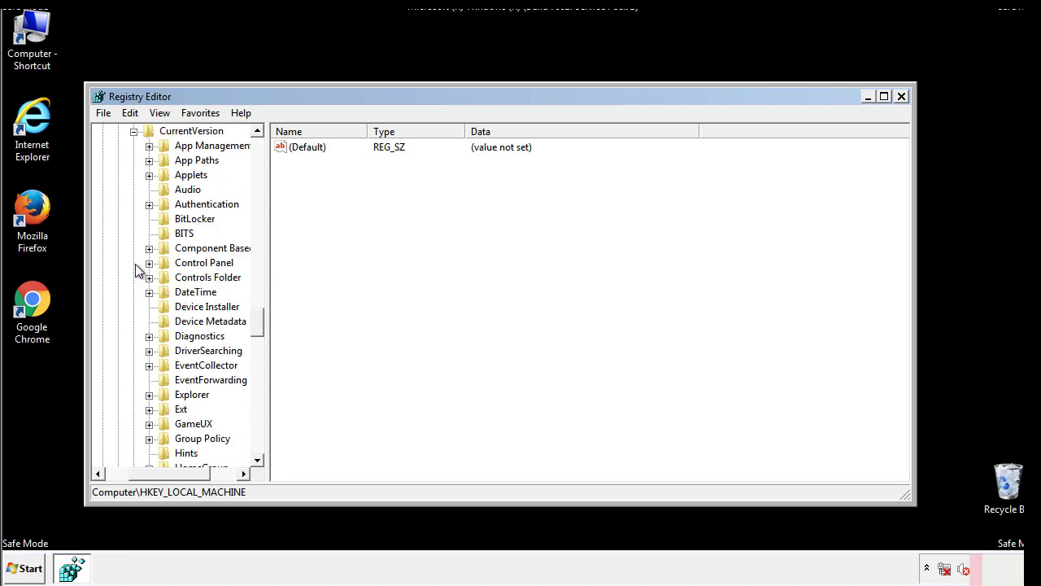
pyautogui.moveTo(264, 321)
pyautogui.mouseDown()
pyautogui.moveTo(261, 395)
pyautogui.moveTo(257, 377)
pyautogui.mouseUp()
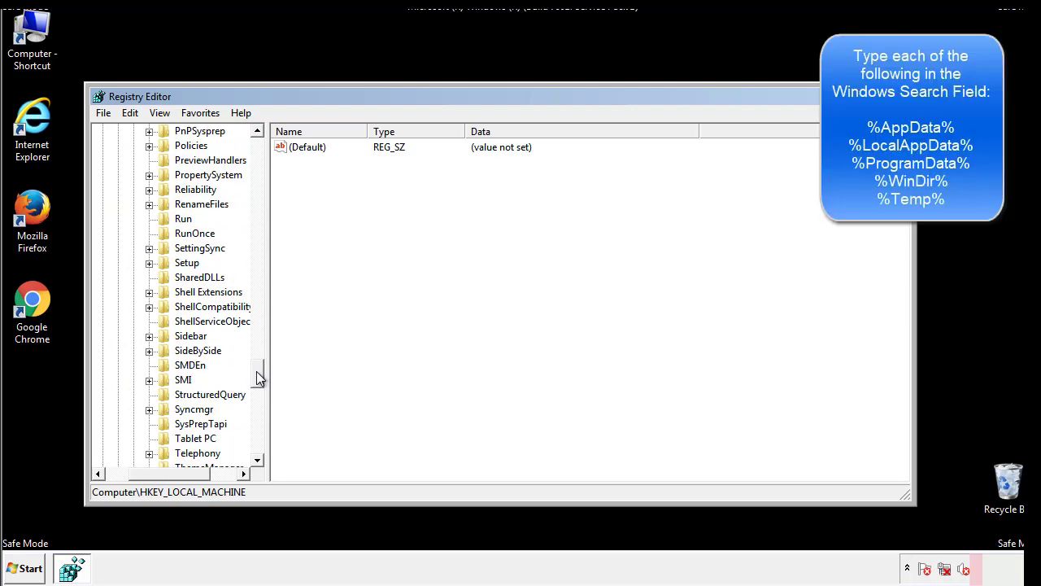
# Delete the tappi.loc value from the HKLM Run key and scroll the tree back to the top
pyautogui.click(170, 221)
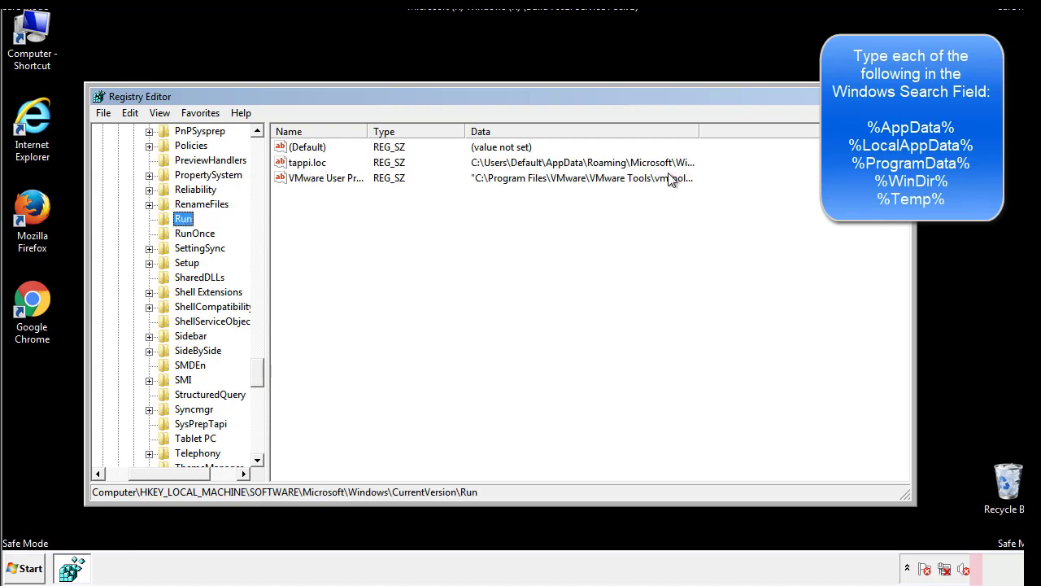
pyautogui.click(307, 167)
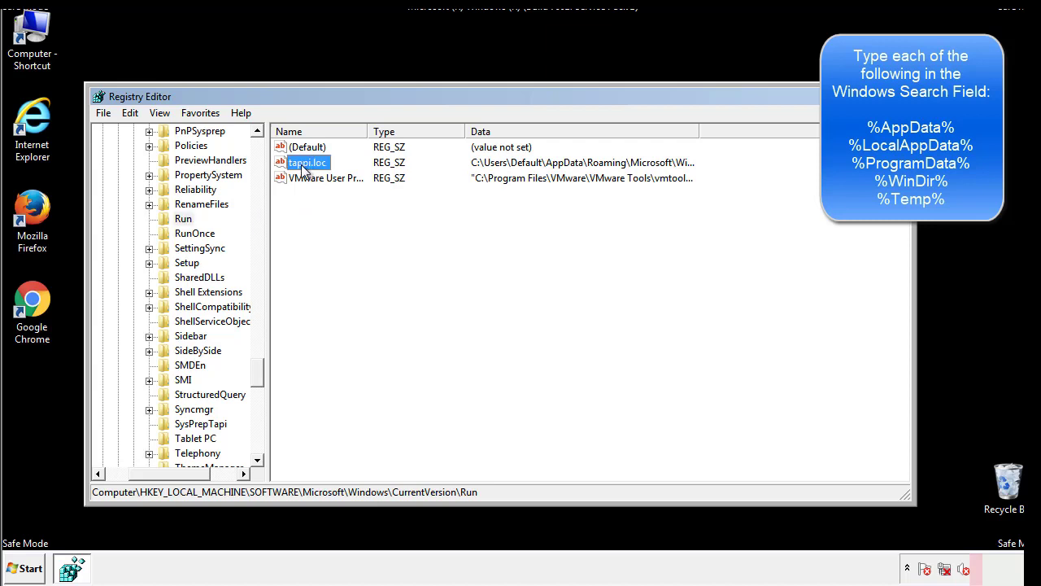
pyautogui.rightClick(301, 165)
pyautogui.click(323, 209)
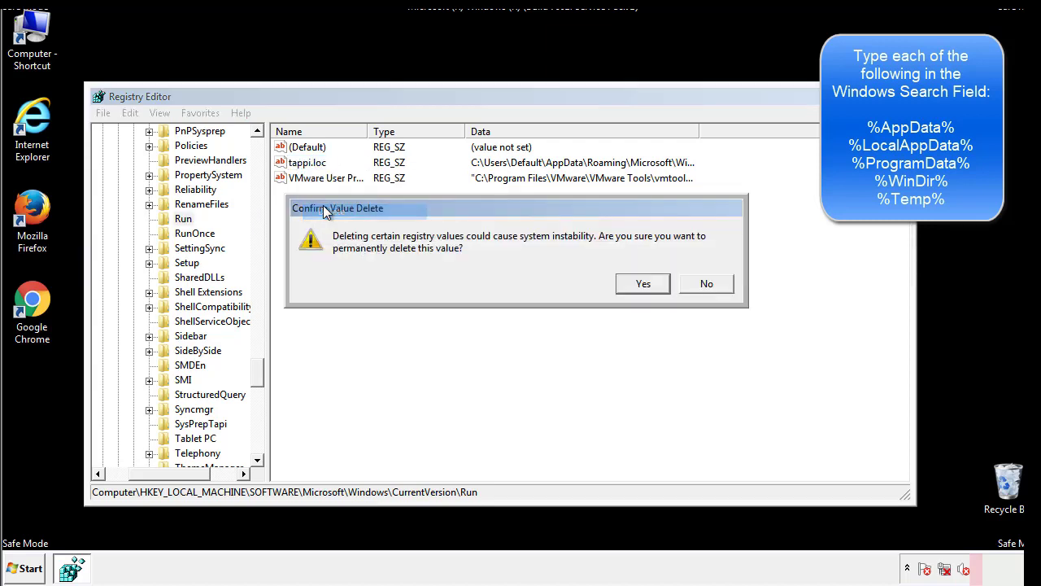
pyautogui.click(633, 286)
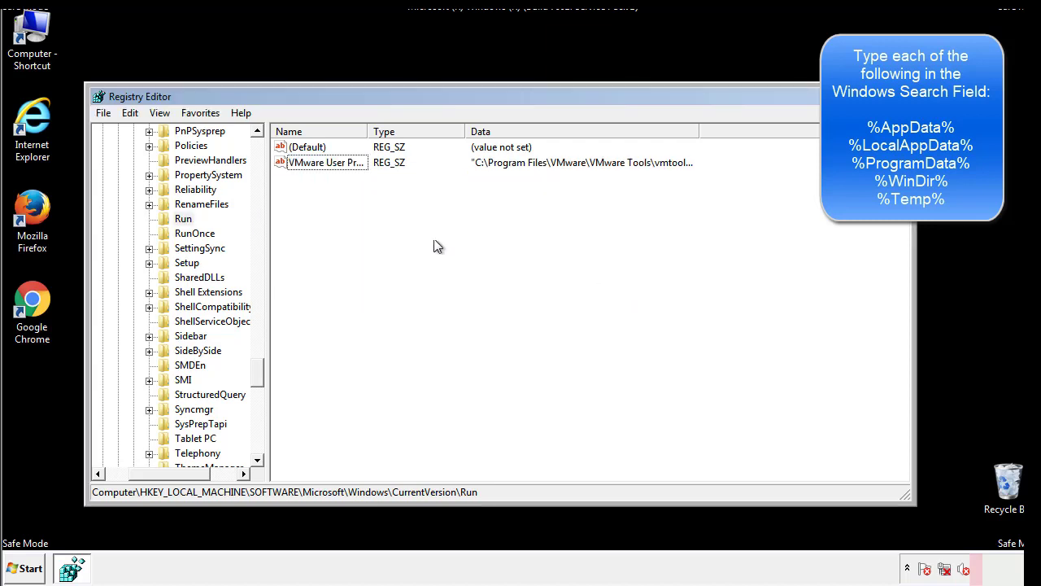
pyautogui.moveTo(257, 371); pyautogui.dragTo(257, 445)
pyautogui.moveTo(196, 465); pyautogui.dragTo(127, 485)
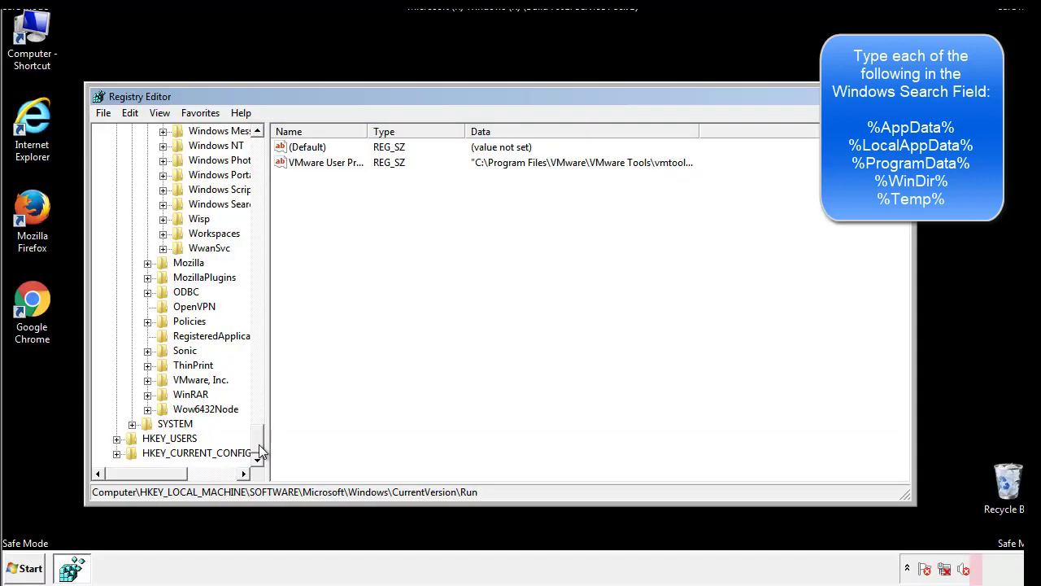
pyautogui.moveTo(257, 446); pyautogui.dragTo(265, 154)
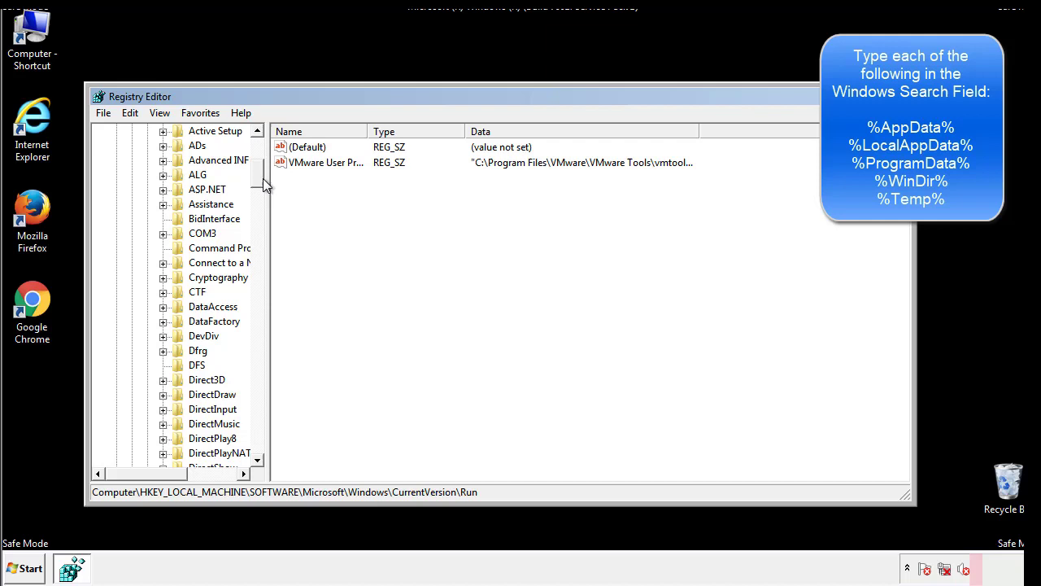
# Collapse HKLM and expand HKEY_CURRENT_USER\Software\Microsoft\Windows\CurrentVersion
pyautogui.click(117, 175)
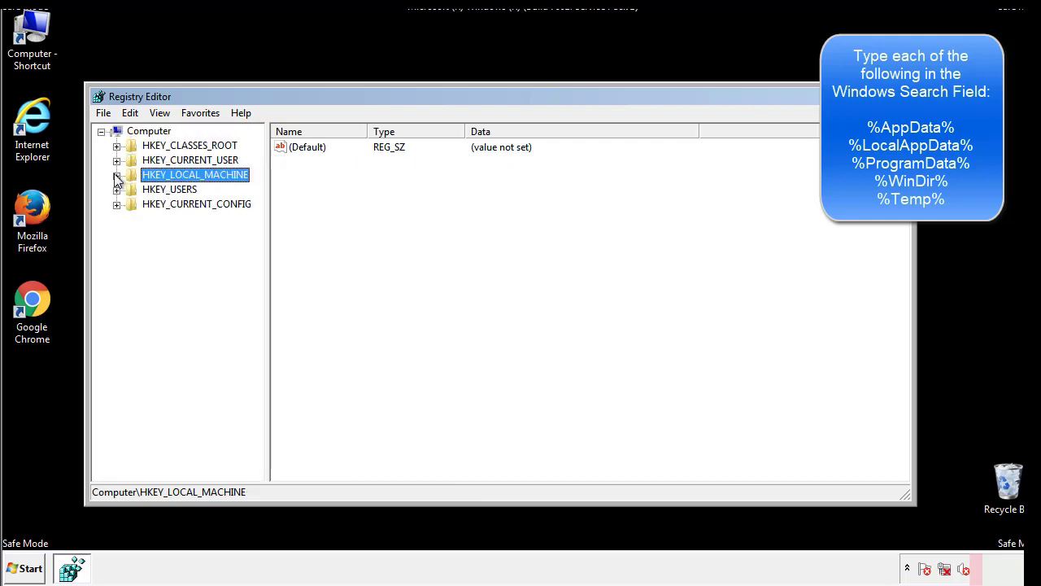
pyautogui.click(117, 160)
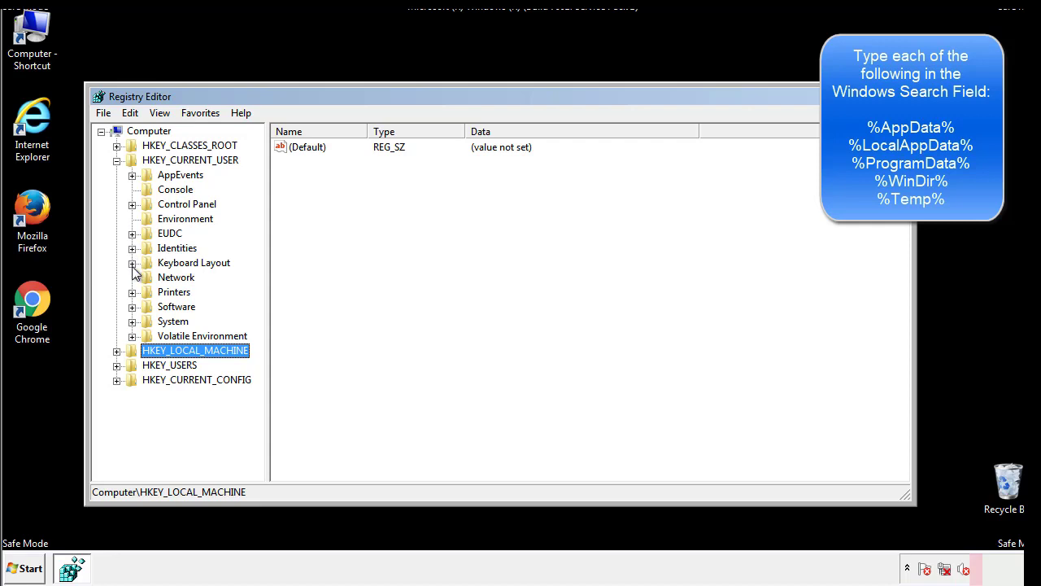
pyautogui.click(133, 307)
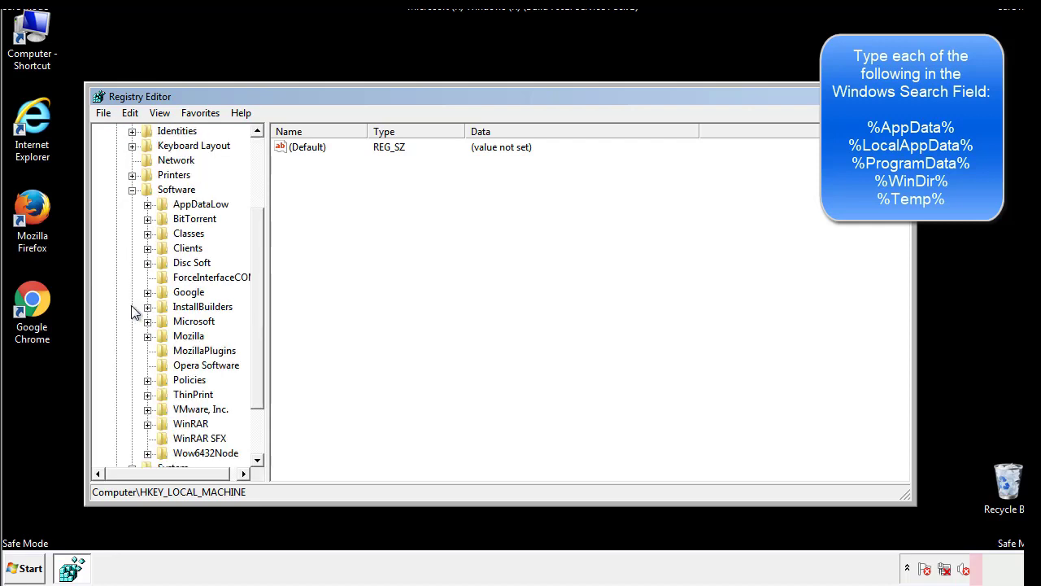
pyautogui.moveTo(255, 296); pyautogui.dragTo(256, 310)
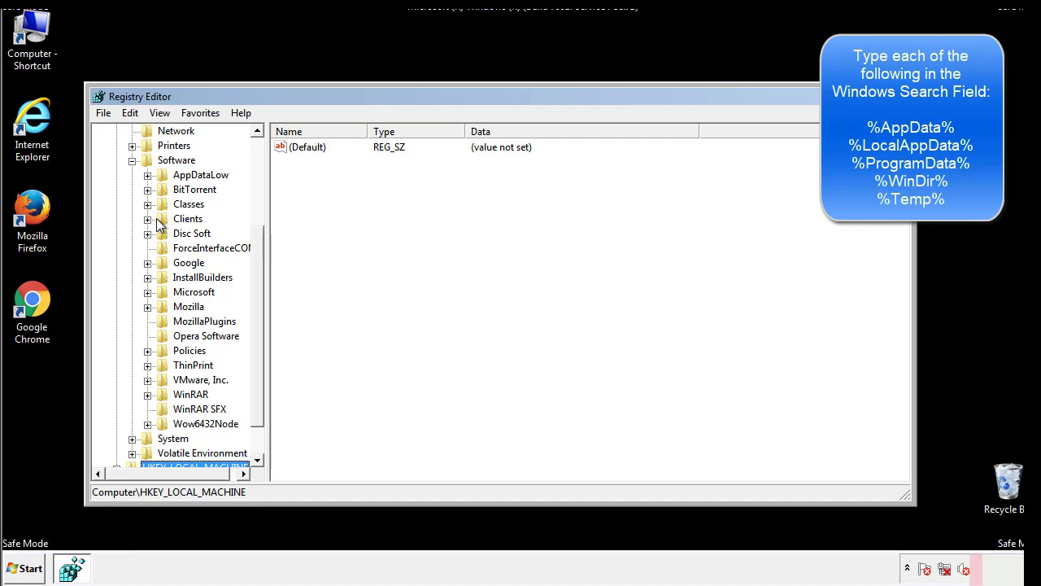
pyautogui.click(147, 294)
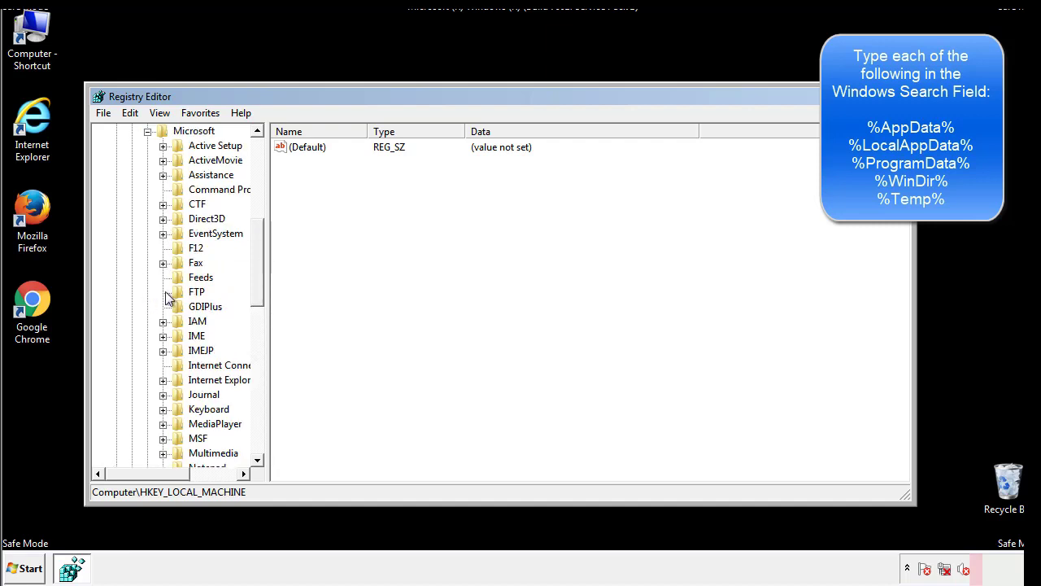
pyautogui.moveTo(256, 237); pyautogui.dragTo(259, 345)
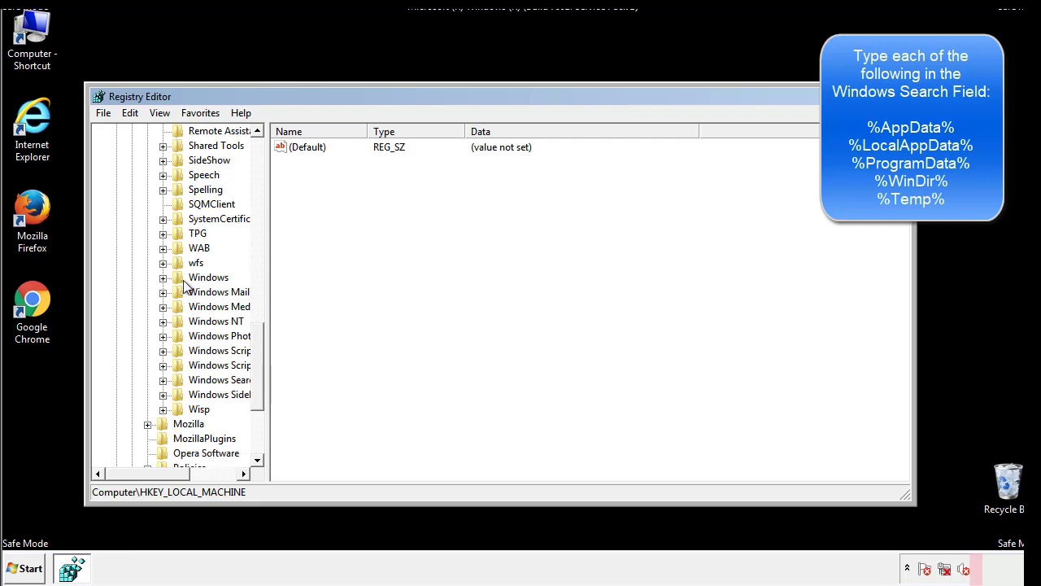
pyautogui.click(163, 278)
pyautogui.click(178, 292)
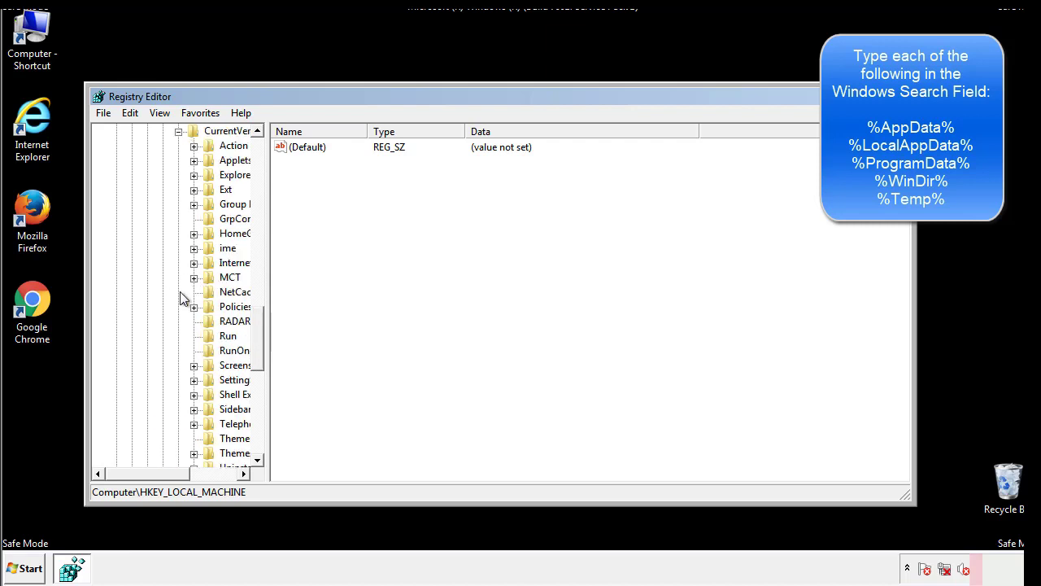
pyautogui.moveTo(158, 478); pyautogui.dragTo(183, 473)
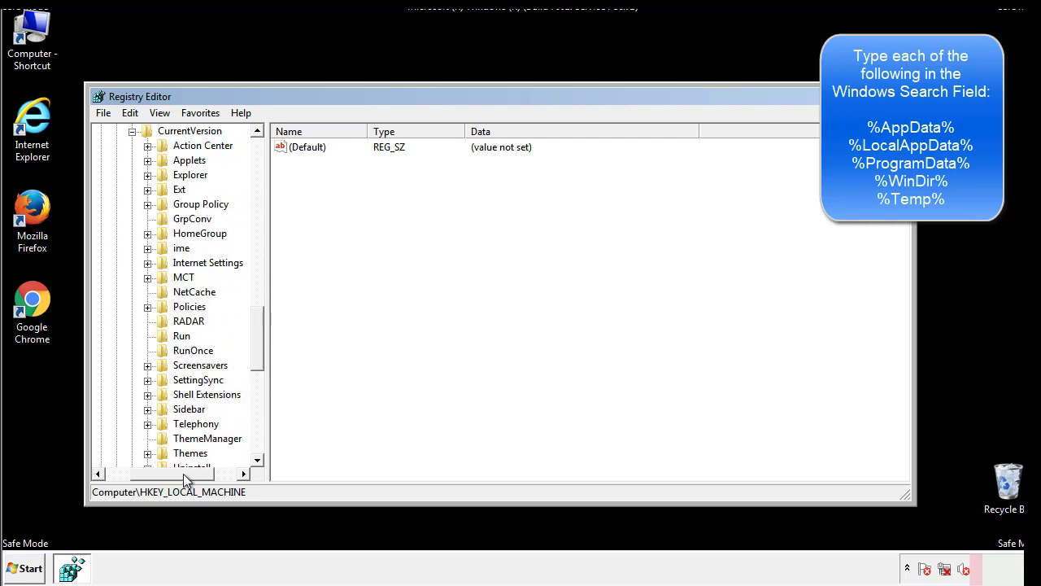
# Check the user Run key's values (Default and DAEMON Tools), then collapse the Windows key
pyautogui.click(181, 336)
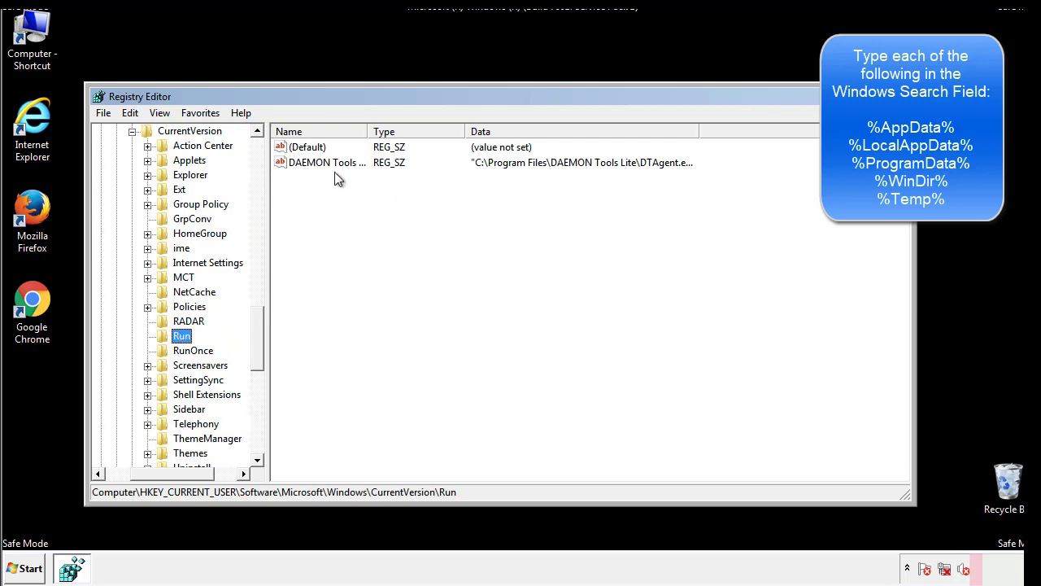
pyautogui.click(442, 188)
pyautogui.moveTo(315, 192); pyautogui.dragTo(371, 185)
pyautogui.moveTo(180, 470); pyautogui.dragTo(153, 472)
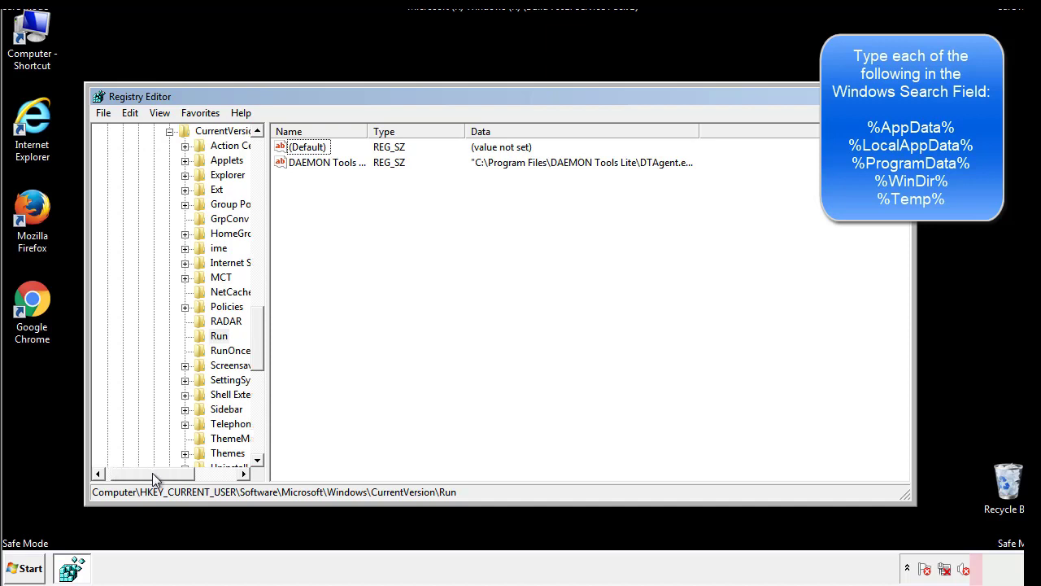
pyautogui.moveTo(264, 355); pyautogui.dragTo(257, 341)
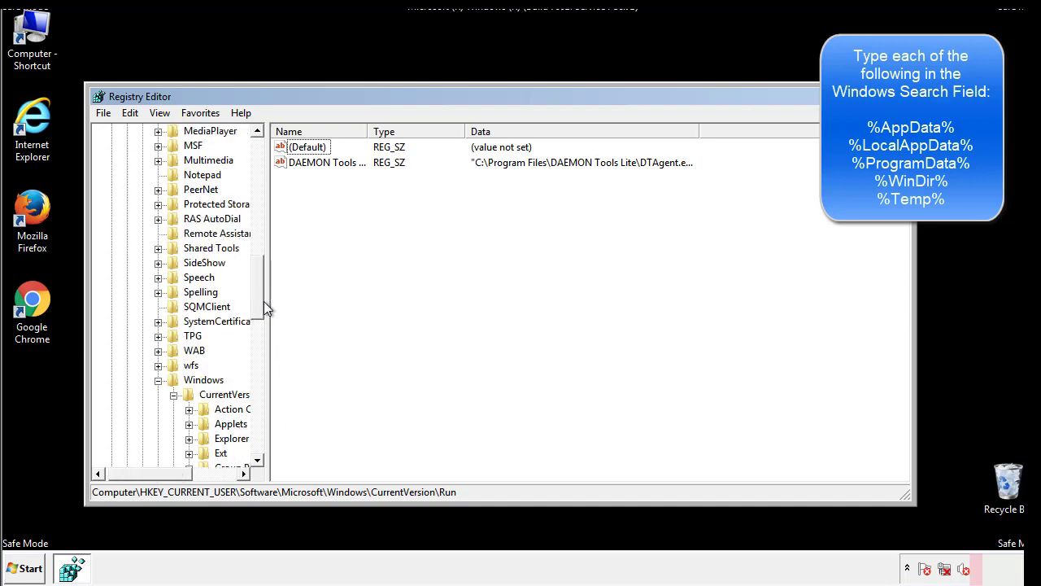
pyautogui.click(157, 380)
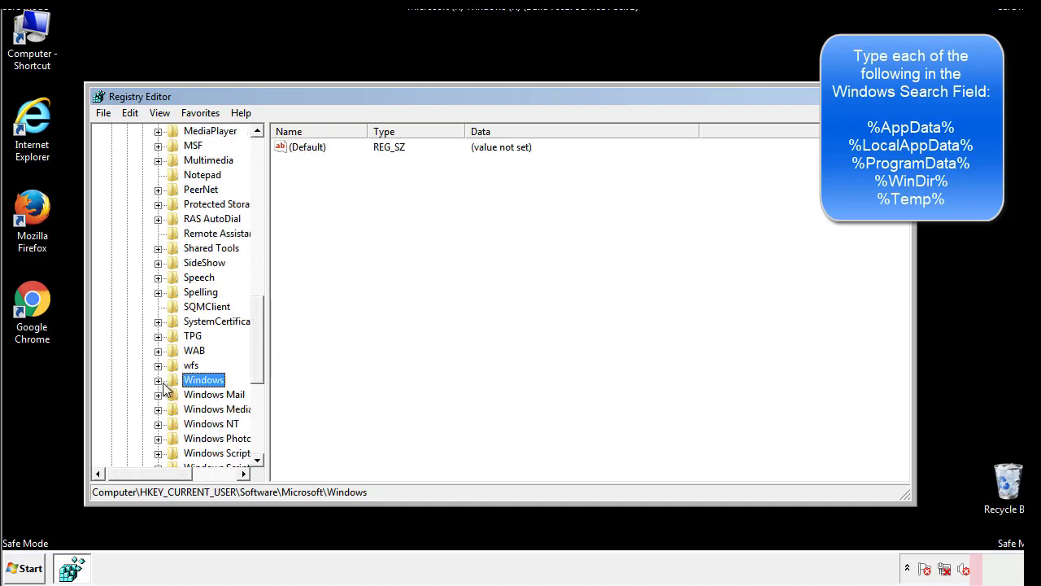
pyautogui.moveTo(261, 362); pyautogui.dragTo(262, 201)
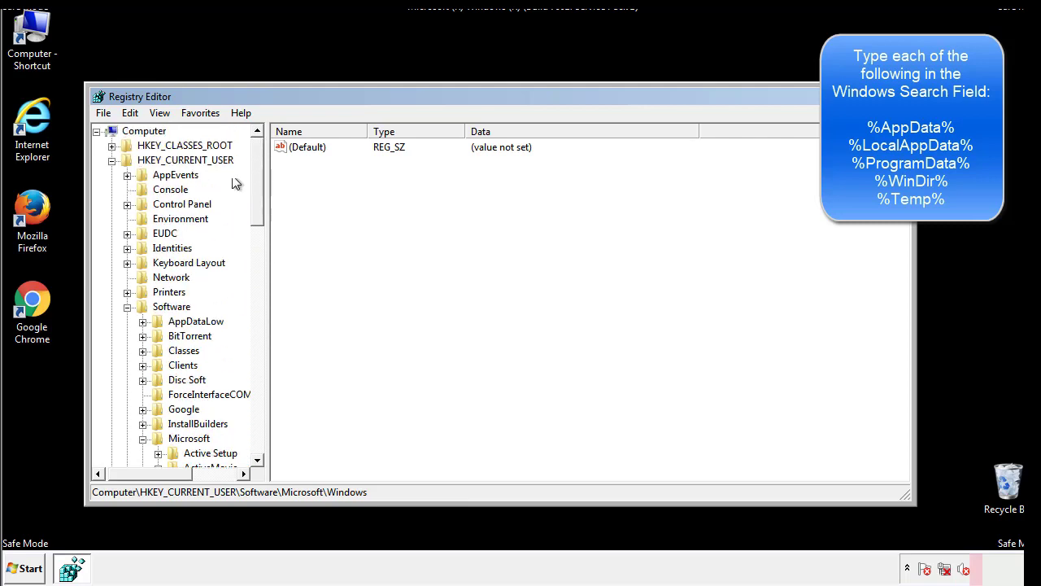
# Search the registry for %temp% to find the Temporary Files disk-cleanup key's Folder value
pyautogui.click(132, 114)
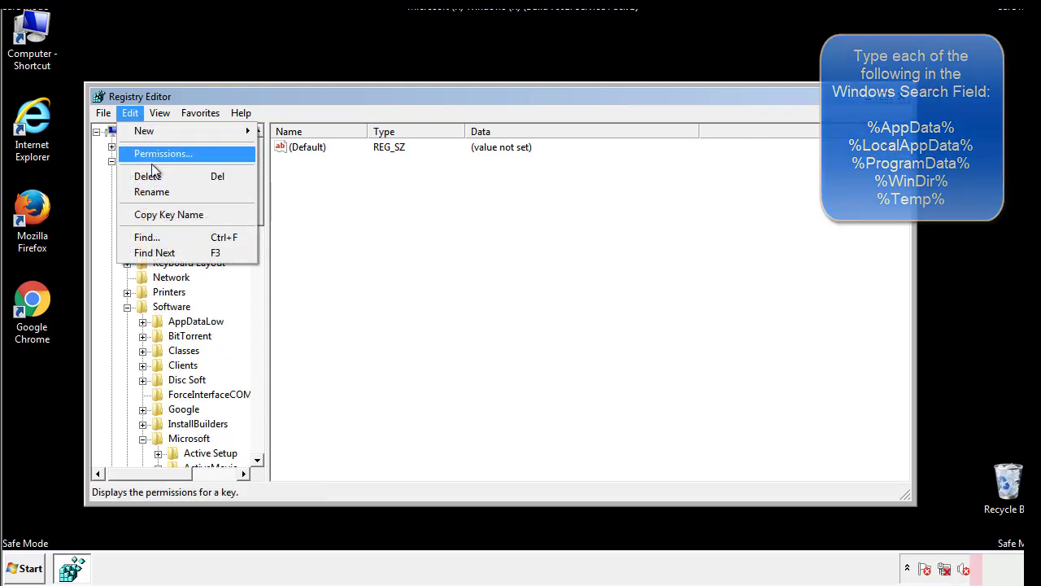
pyautogui.click(145, 237)
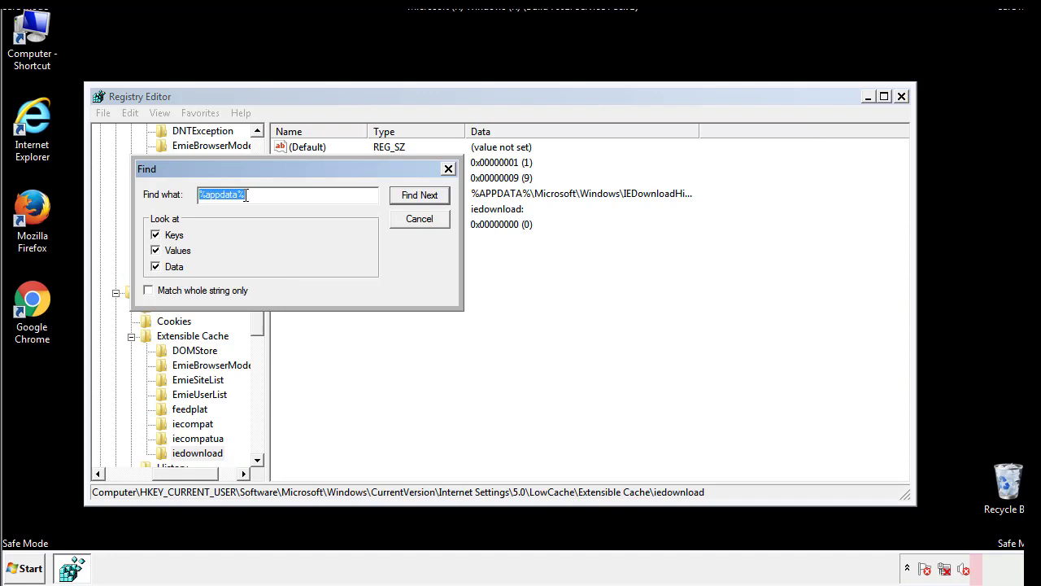
pyautogui.write('%t')
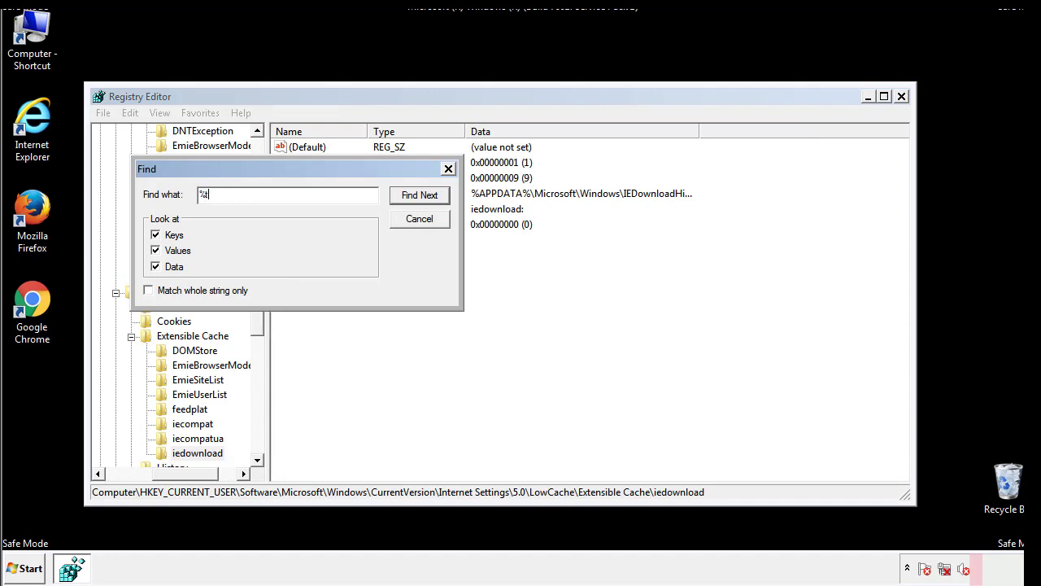
pyautogui.write('emp%')
pyautogui.press('Return')
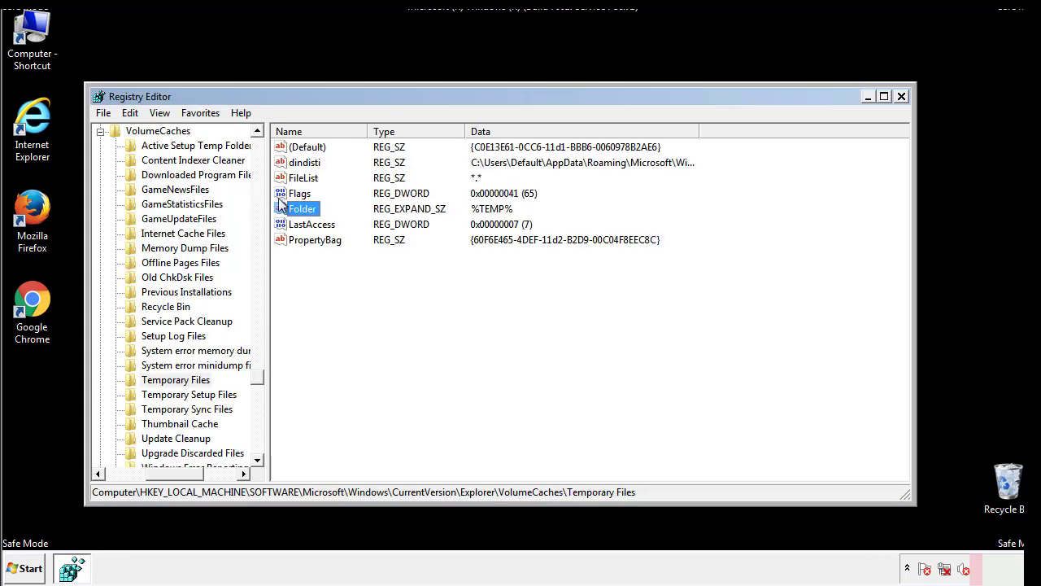
# Delete all values, including dindisti, from the Temporary Files key, keeping only (Default)
pyautogui.click(427, 285)
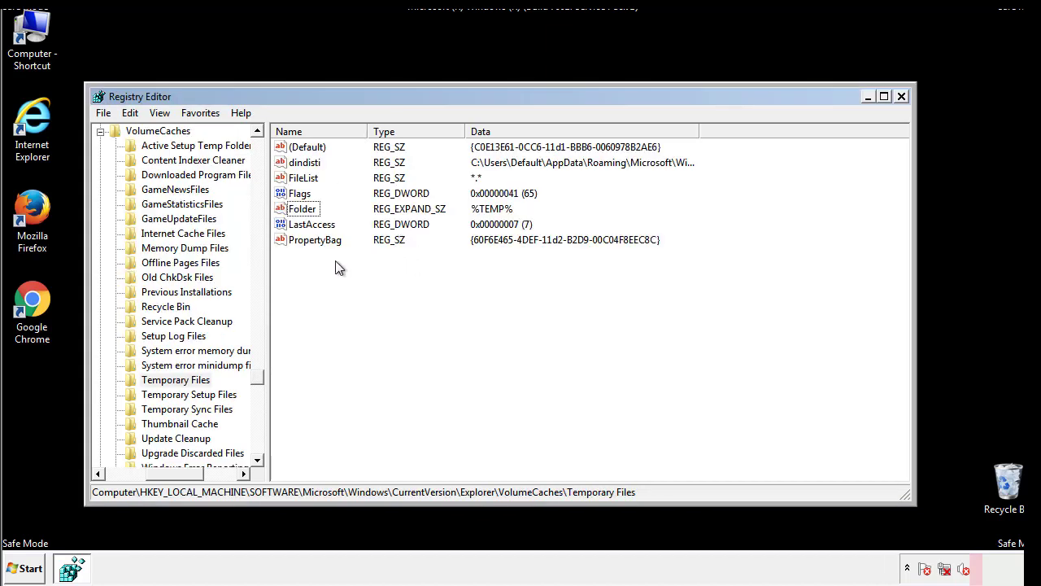
pyautogui.moveTo(333, 259)
pyautogui.mouseDown()
pyautogui.moveTo(309, 236)
pyautogui.moveTo(295, 151)
pyautogui.mouseUp()
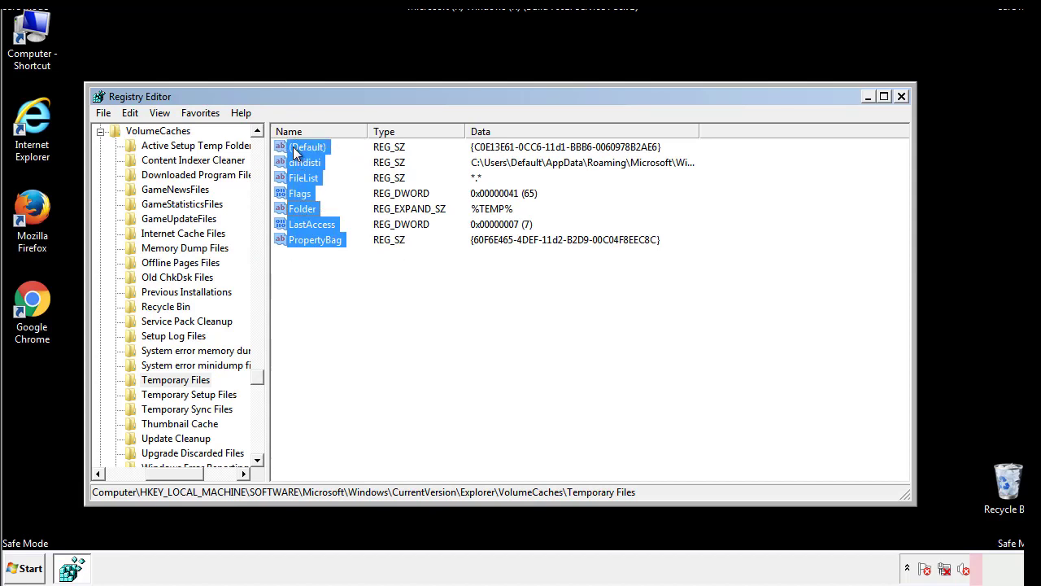
pyautogui.rightClick(296, 153)
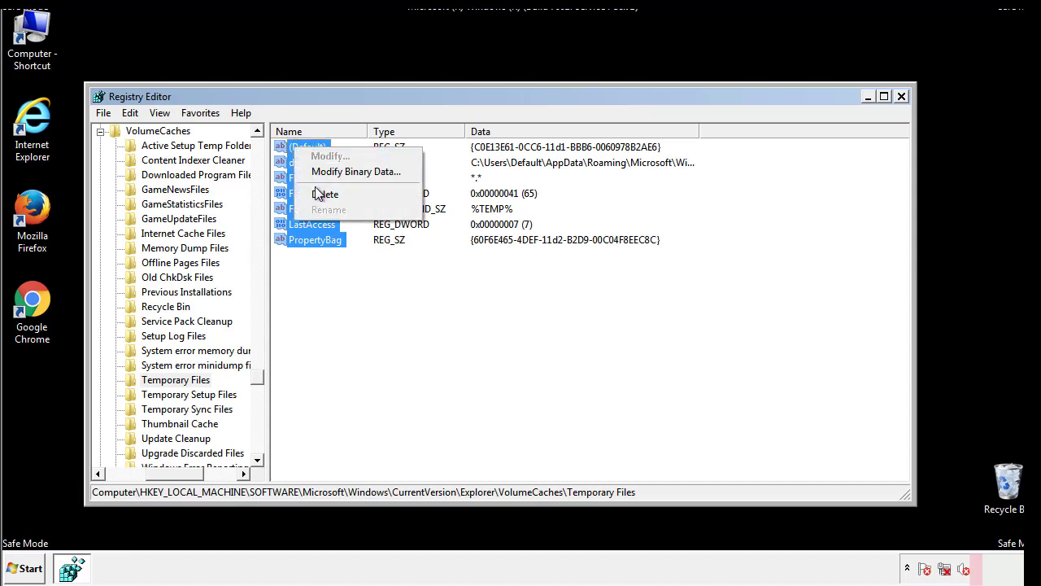
pyautogui.click(318, 196)
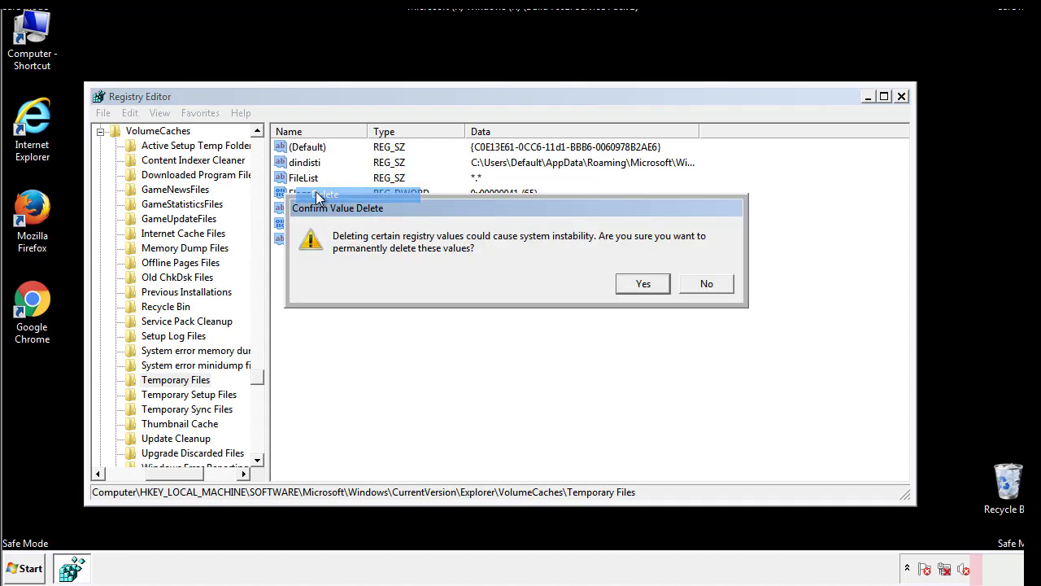
pyautogui.click(644, 283)
pyautogui.click(363, 200)
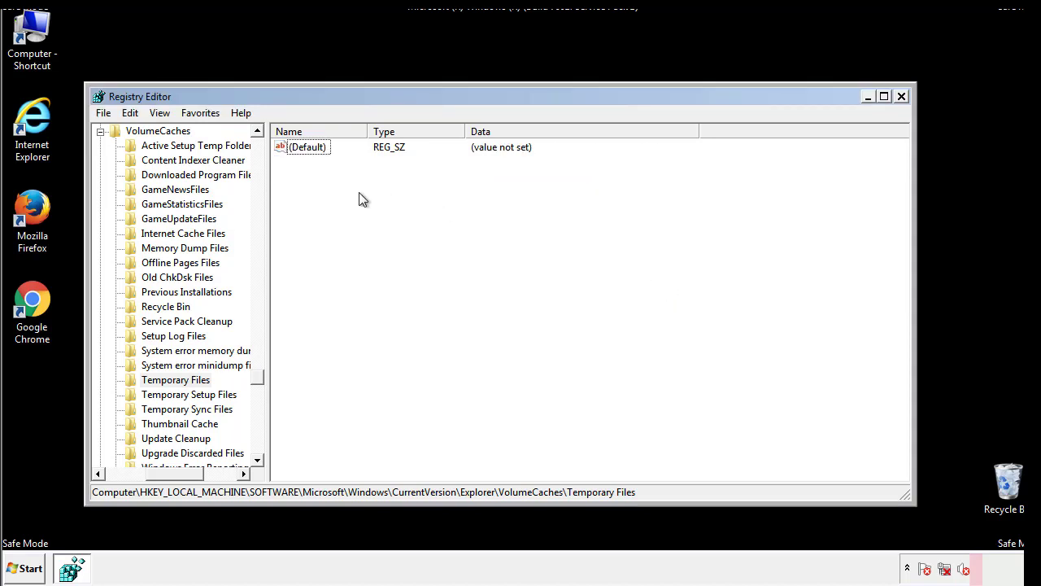
# Close Registry Editor and launch System Configuration by searching msconfig
pyautogui.click(903, 98)
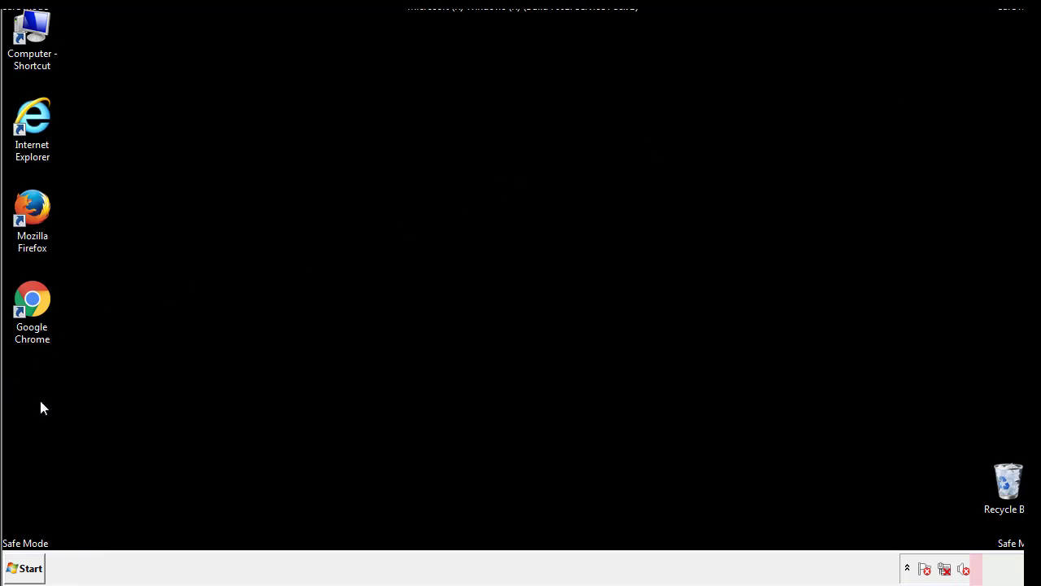
pyautogui.click(21, 572)
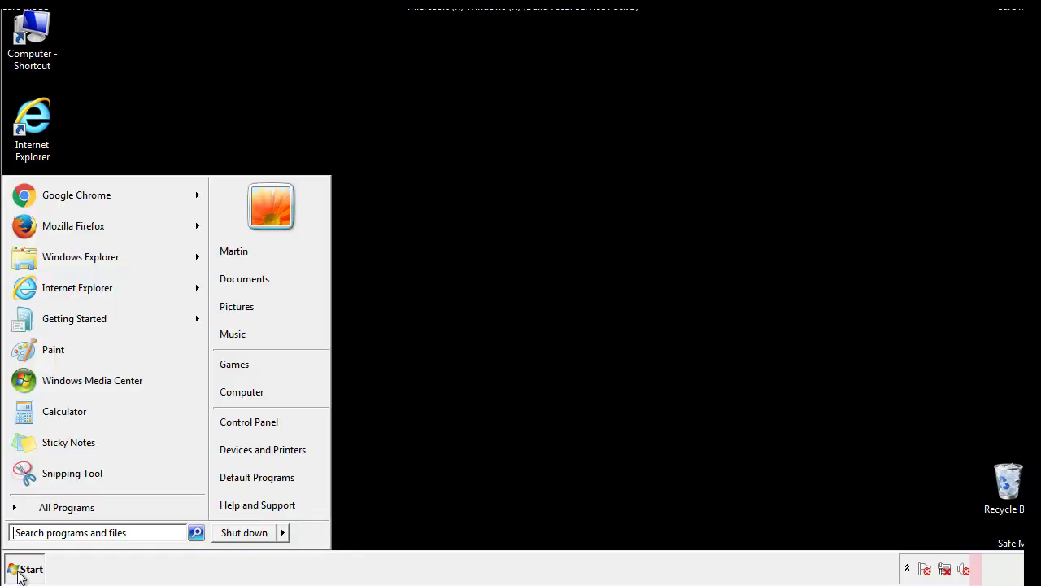
pyautogui.click(55, 533)
pyautogui.write('mscon')
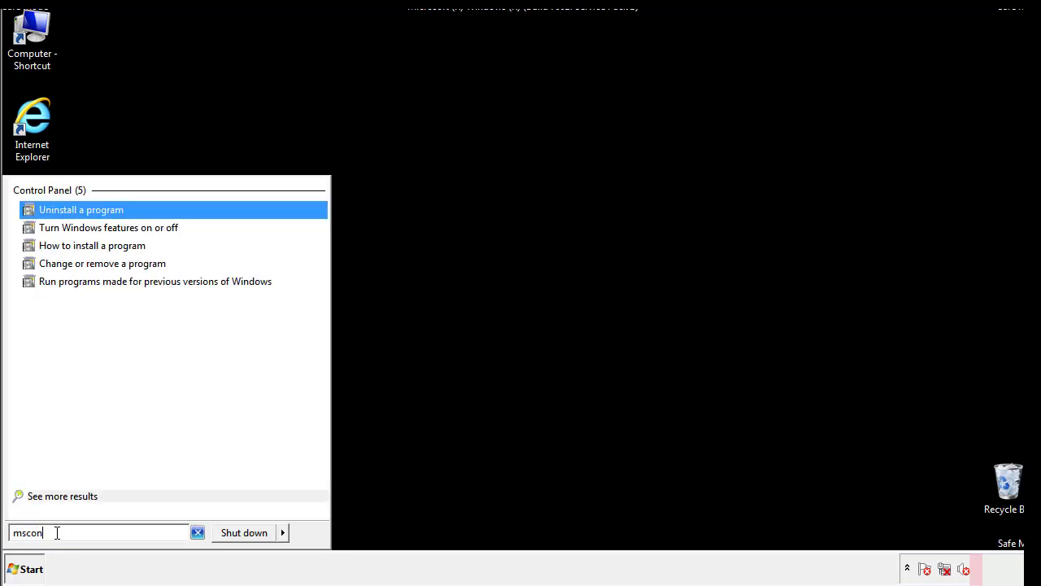
pyautogui.write('fgi')
pyautogui.press('BackSpace')
pyautogui.press('BackSpace')
pyautogui.write('ig')
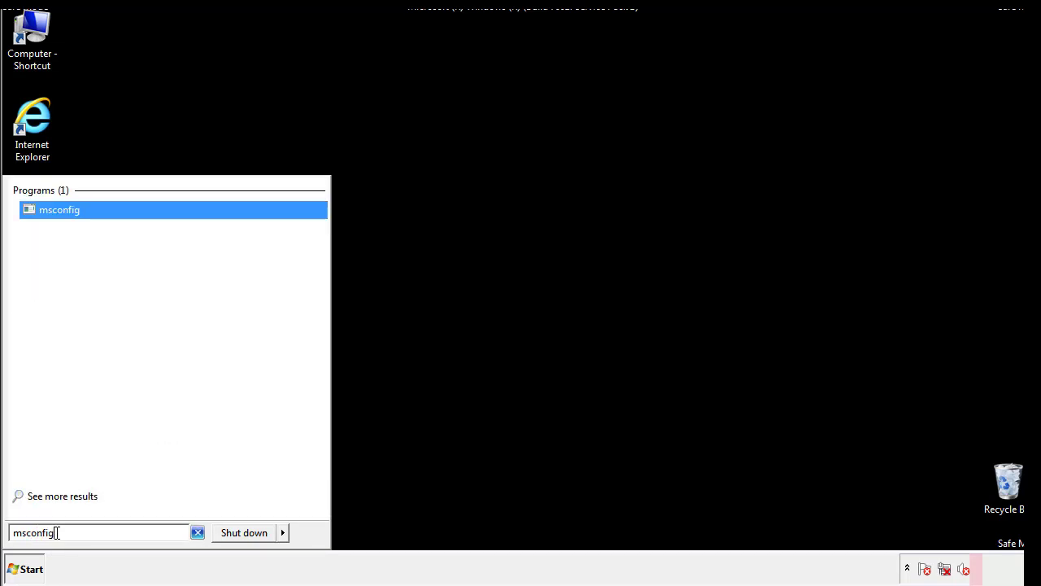
pyautogui.press('Return')
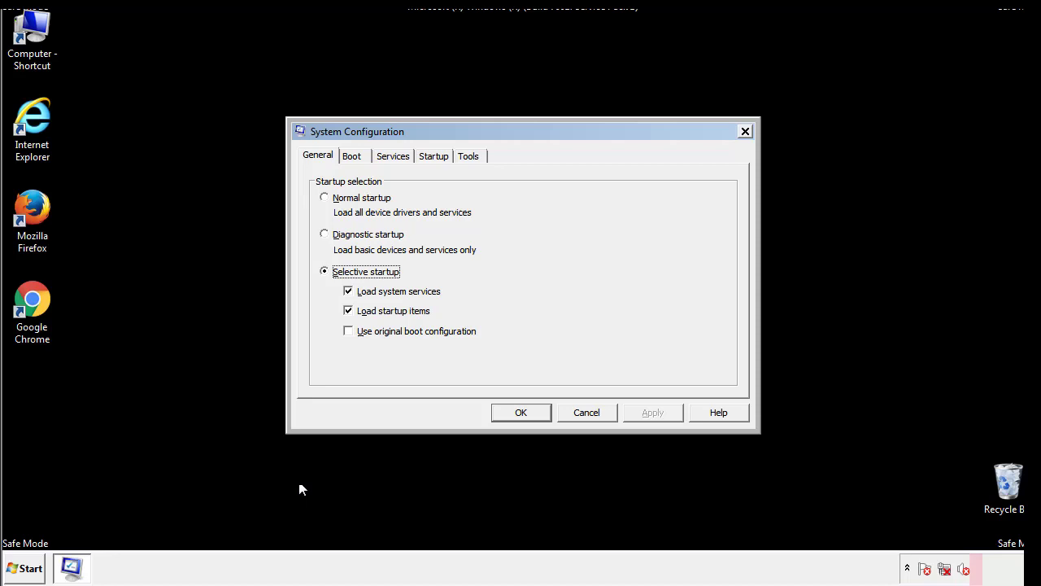
# Turn off Safe boot on the Boot tab and apply the change
pyautogui.click(351, 156)
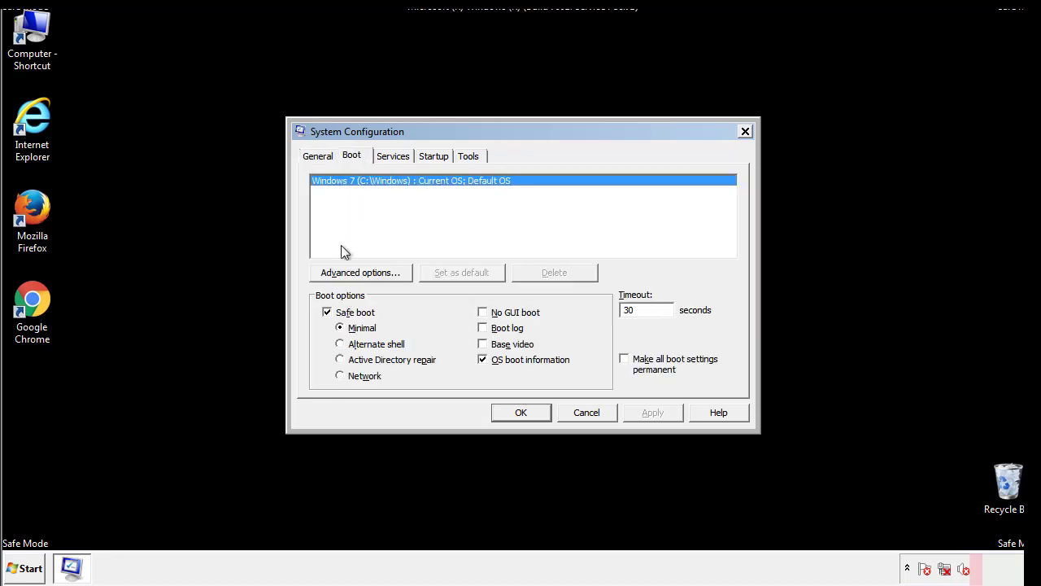
pyautogui.click(330, 316)
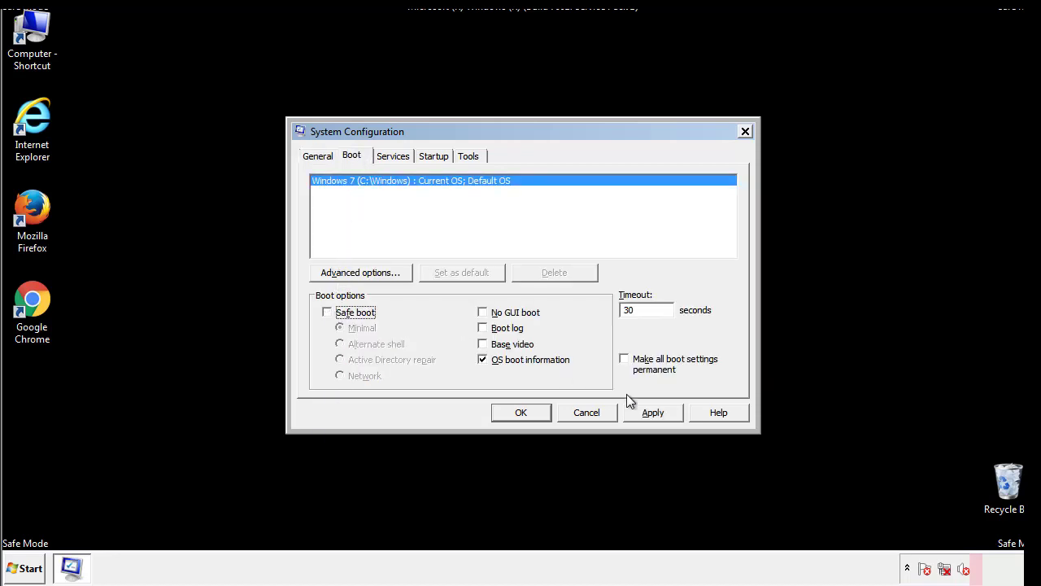
pyautogui.click(655, 411)
pyautogui.click(519, 413)
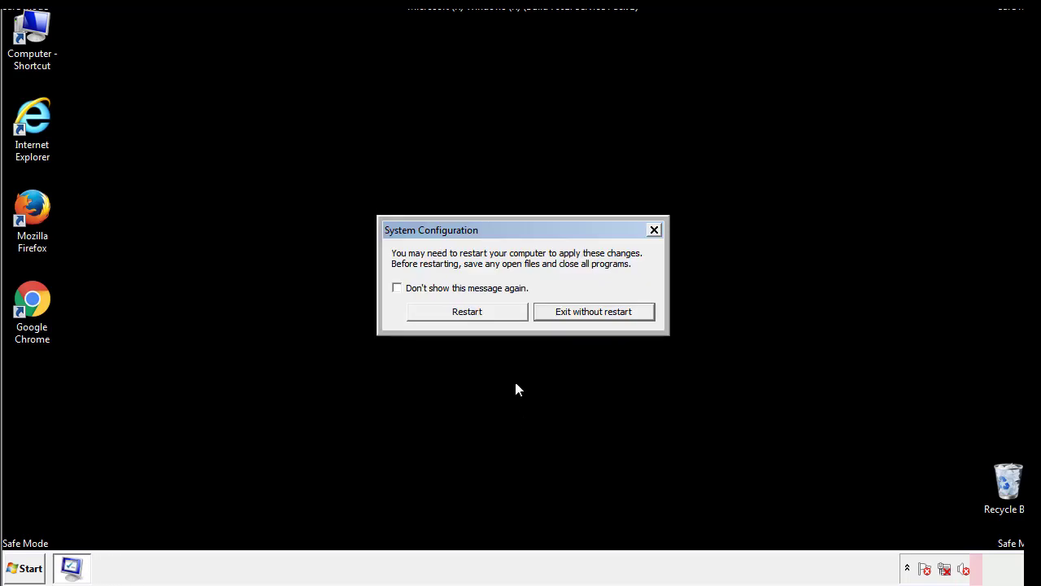
# Accept the restart prompt so Windows reboots normally outside Safe Mode
pyautogui.click(482, 316)
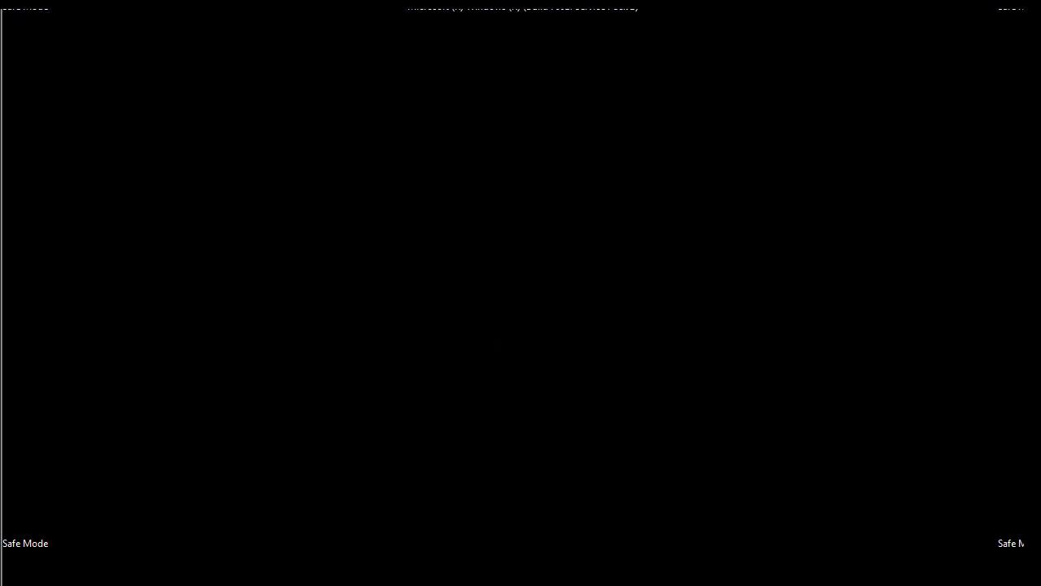